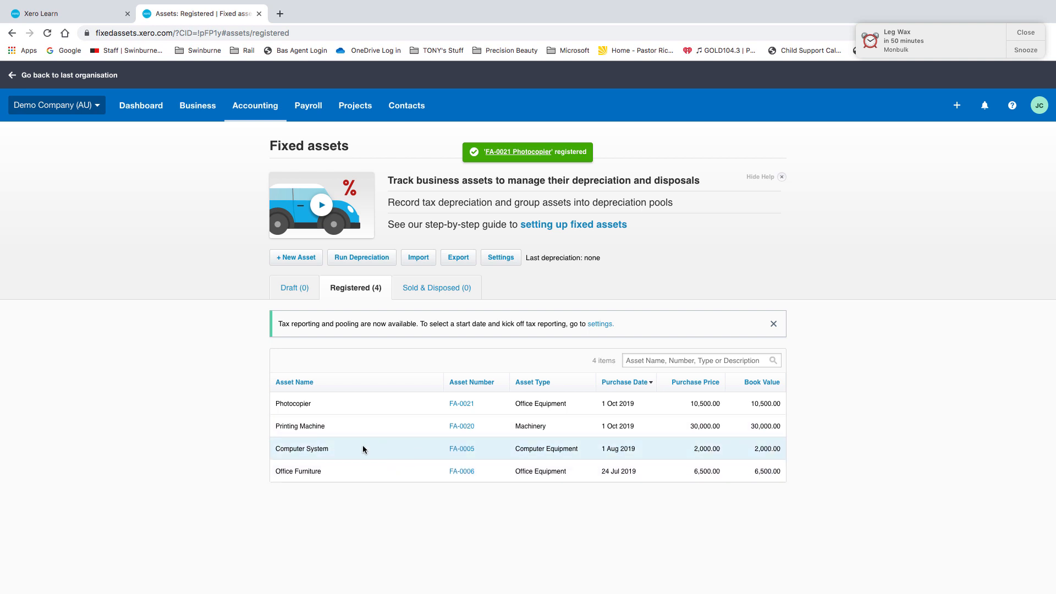
Start a new bill from the purchases overview.
click(260, 109)
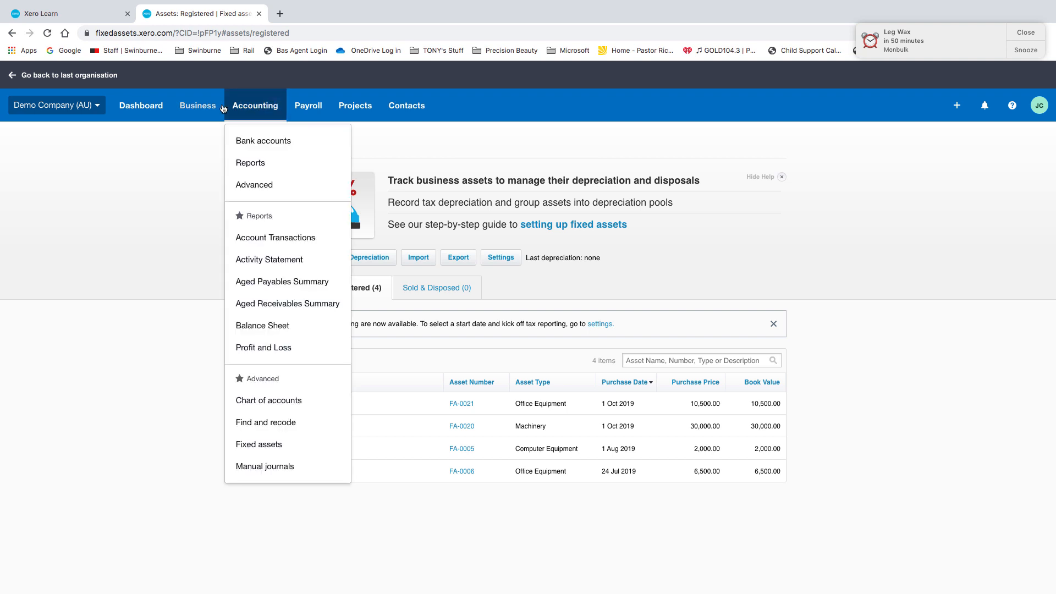
click(198, 110)
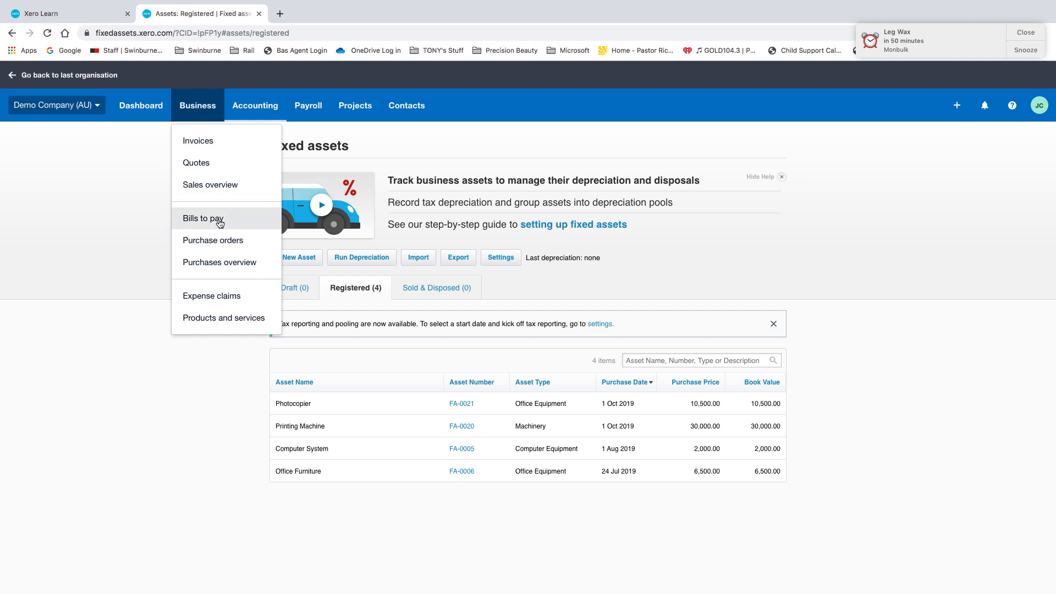
click(218, 263)
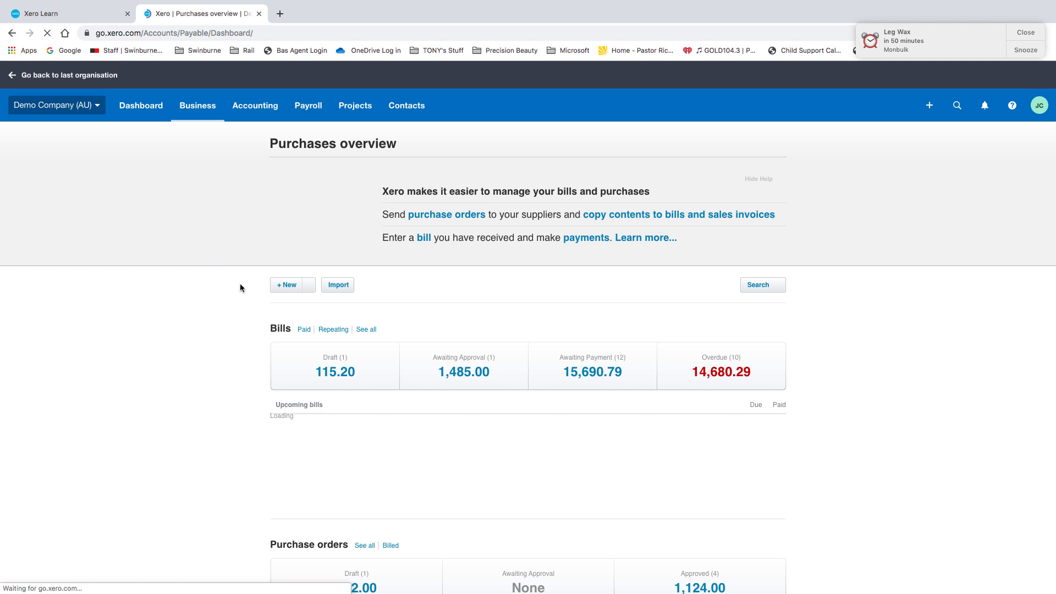
click(283, 283)
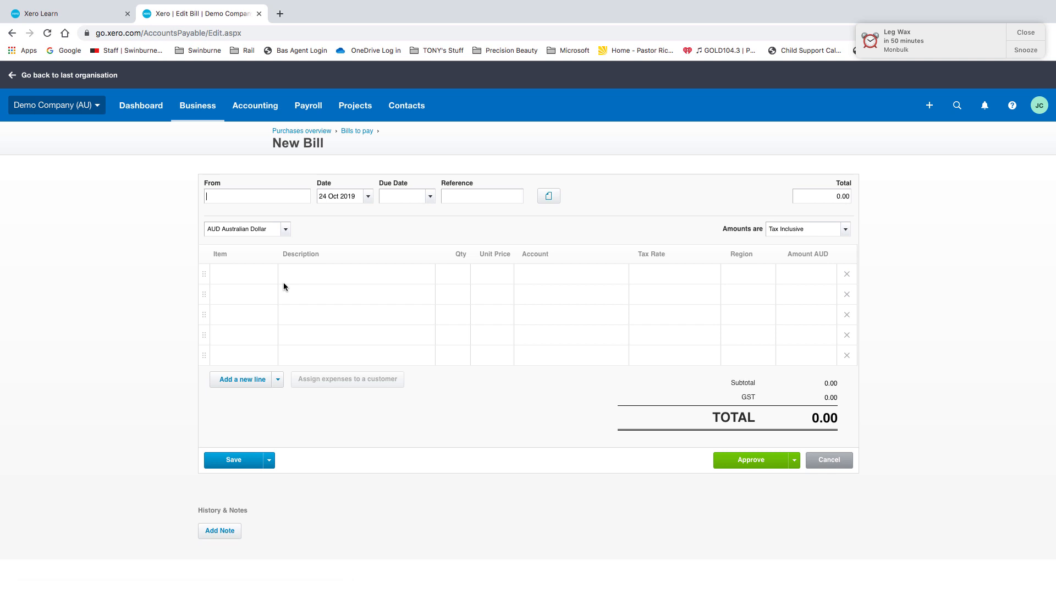
Fill in the bill header with supplier FTG Holden, date and due date 15 Jul 2019, and reference Inv 123.
text(FTG )
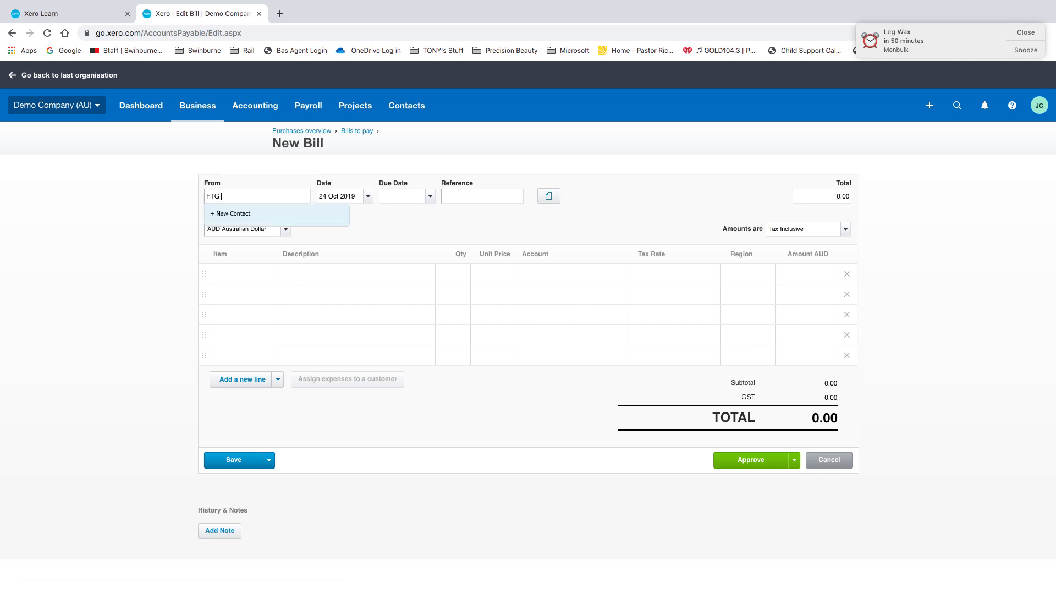
text(Holden)
key(Tab)
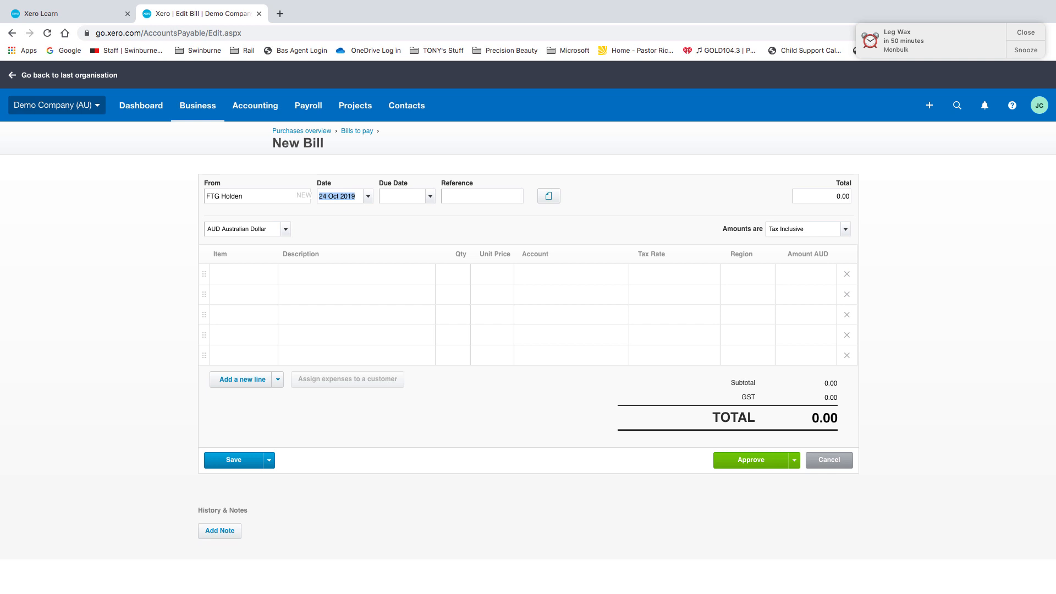
text(15/07/2019)
key(Tab)
text(15/07/2019)
key(Tab)
text(Inv 123)
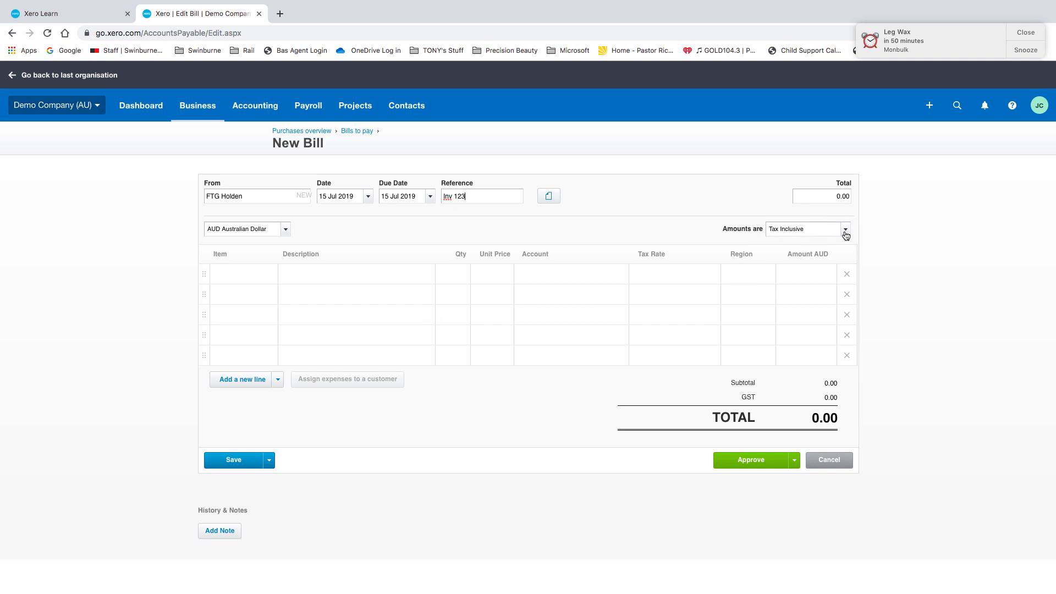
Enter the first bill line as Holden Cruze, quantity 1, unit price 45,000, coded to account 740 - Motor Vehicles.
click(250, 277)
click(308, 276)
text(Holden)
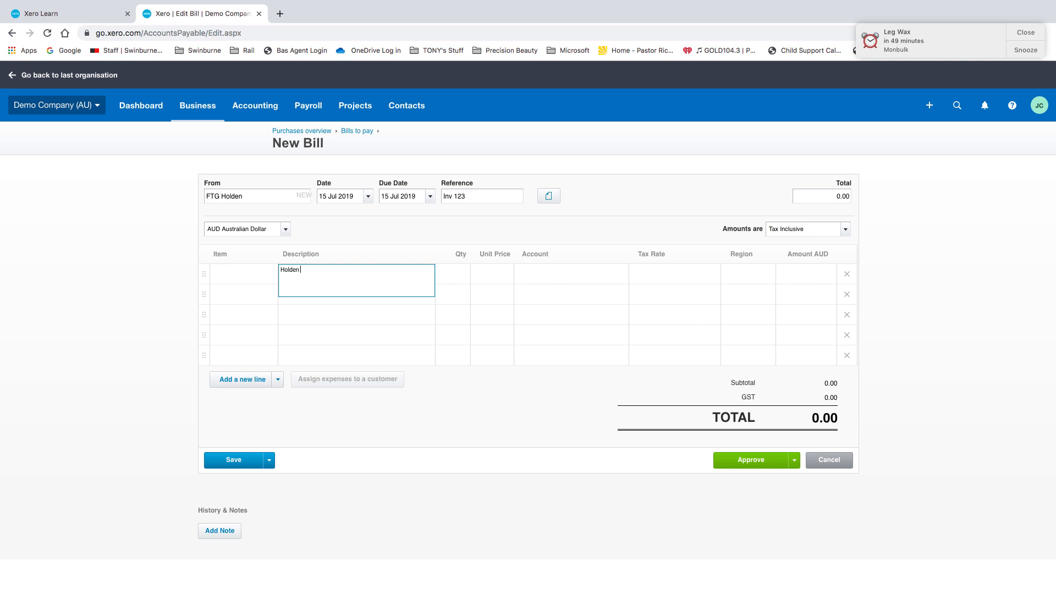
text( Cruze)
key(Tab)
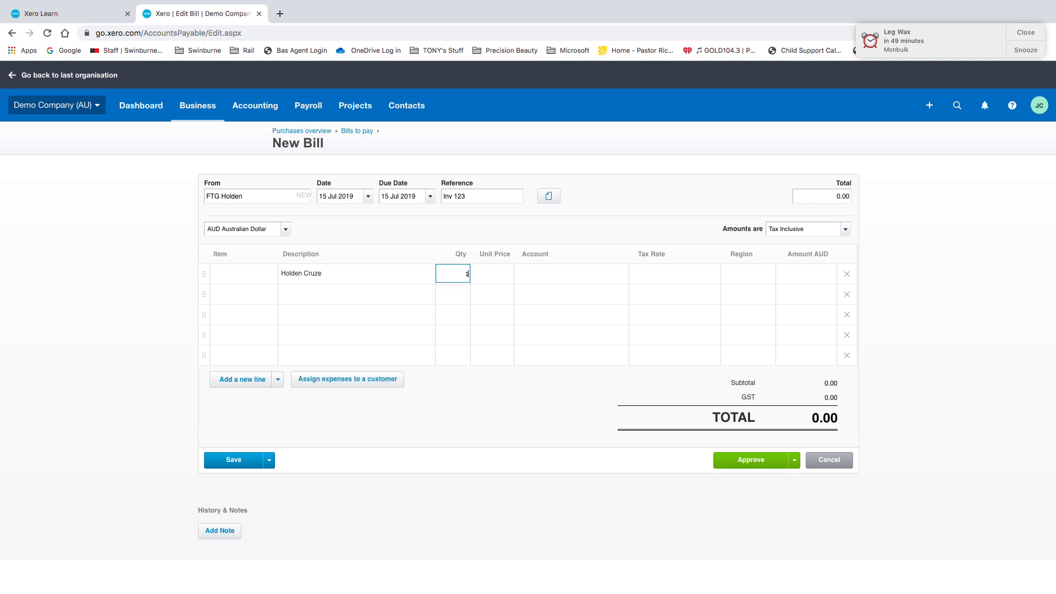
key(Tab)
text(45000)
key(Tab)
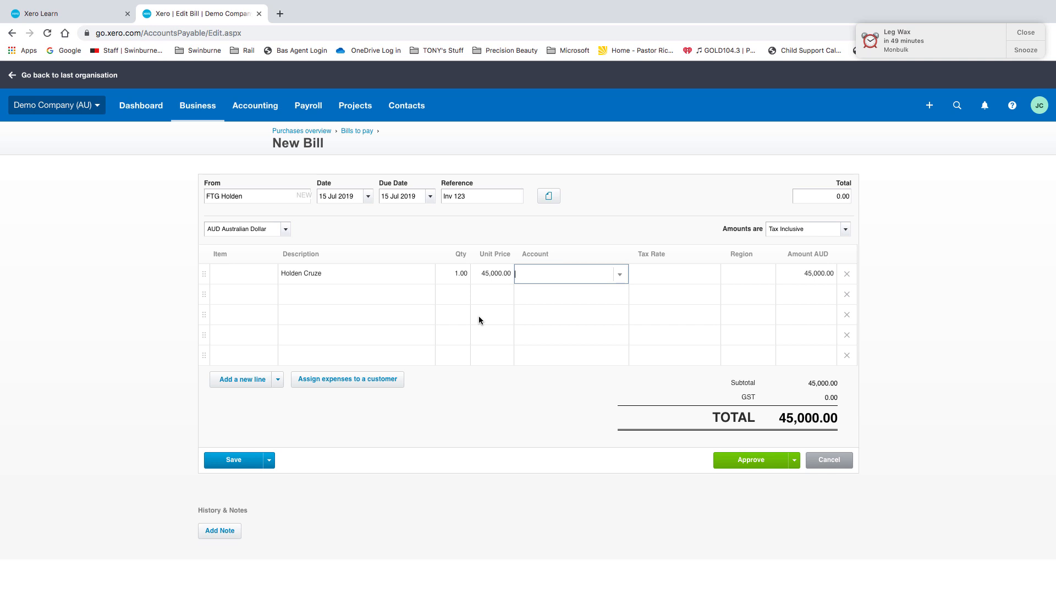
text(mot)
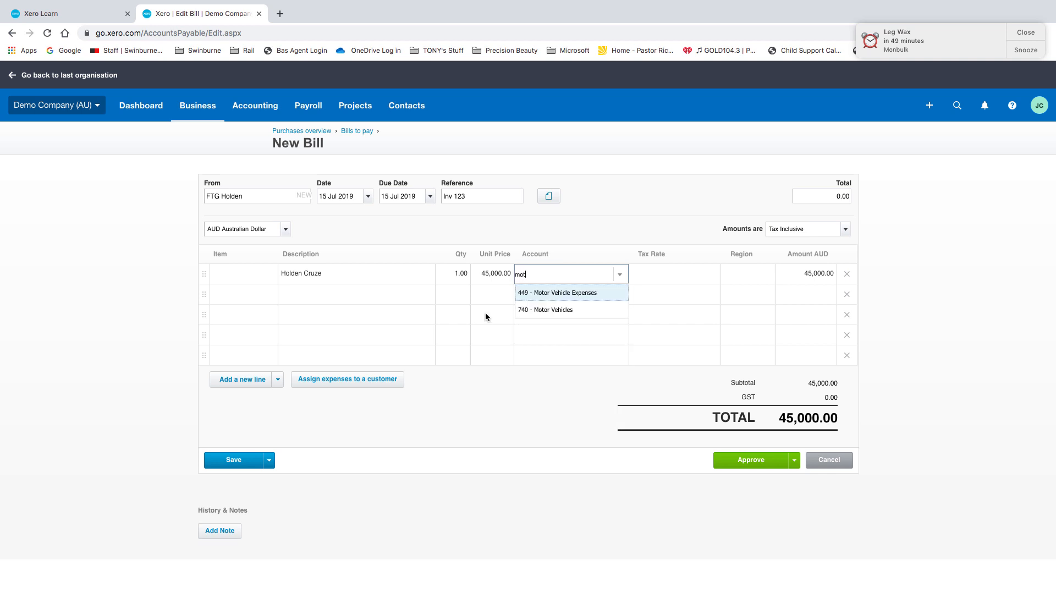
click(552, 311)
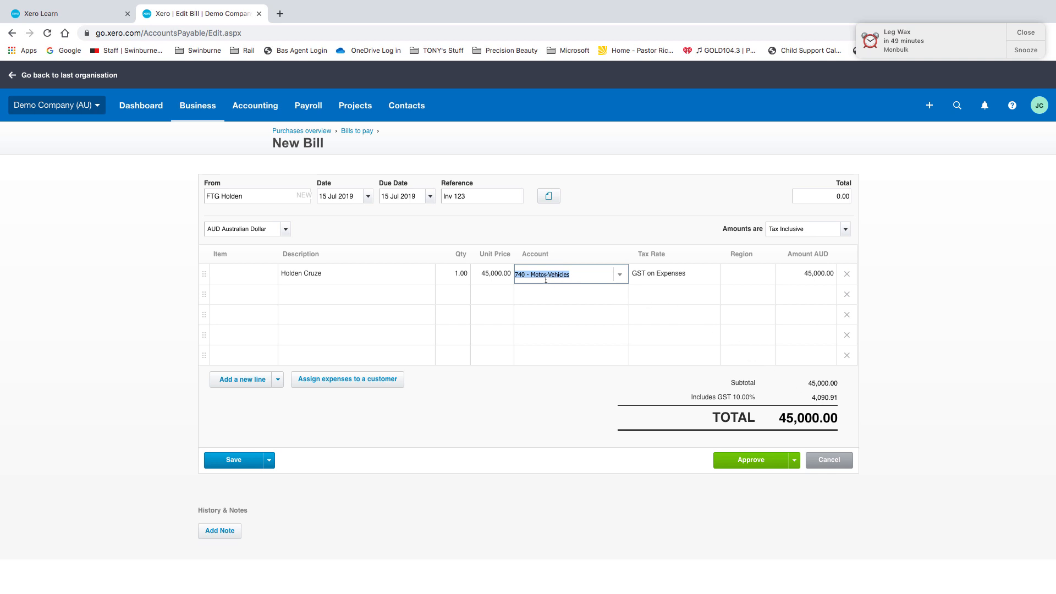
Add a second line for Dealer Charges, quantity 1, unit price 1,500, coded to account 740 - Motor Vehicles.
click(308, 295)
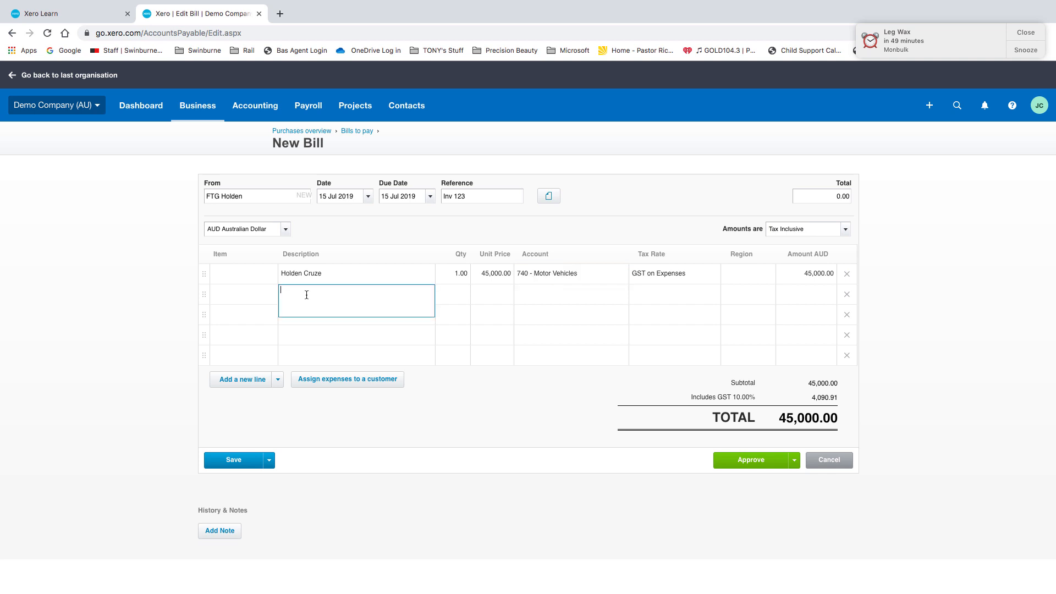
text(Dealer Charges)
key(Tab)
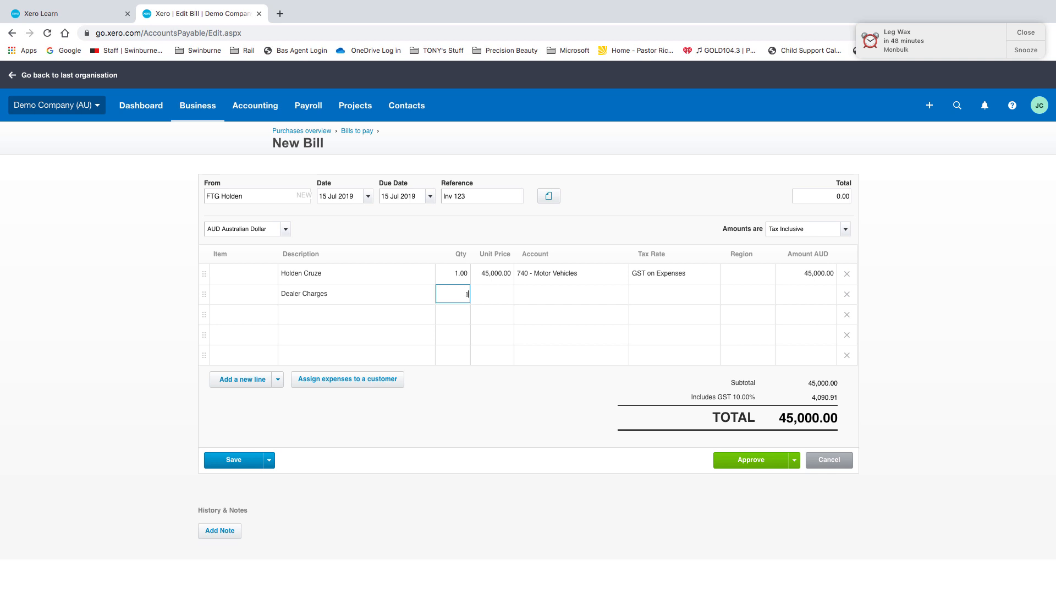
key(Tab)
text(1,500)
key(Tab)
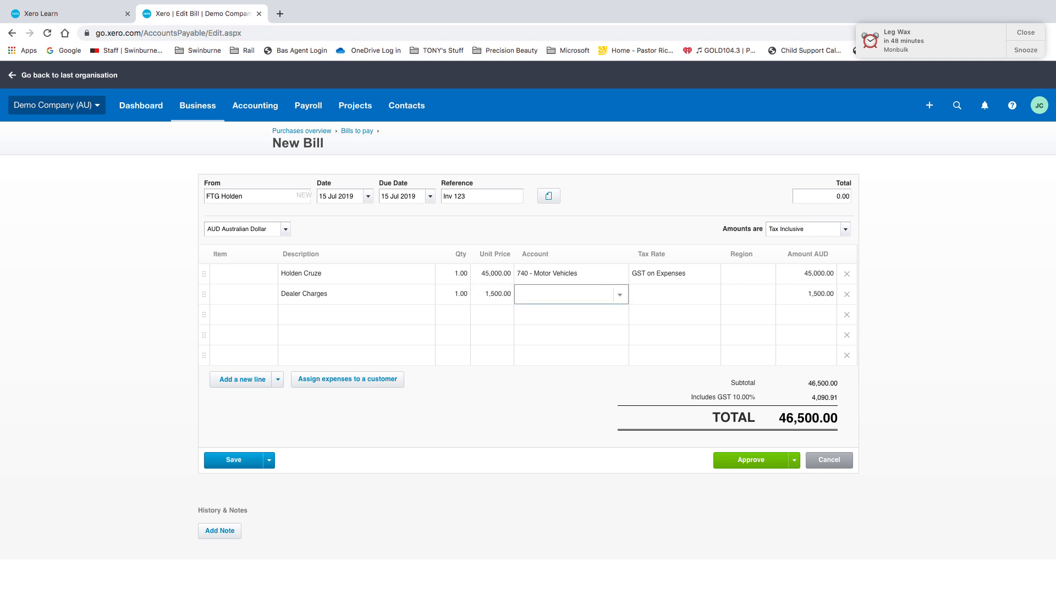
text(740)
key(Tab)
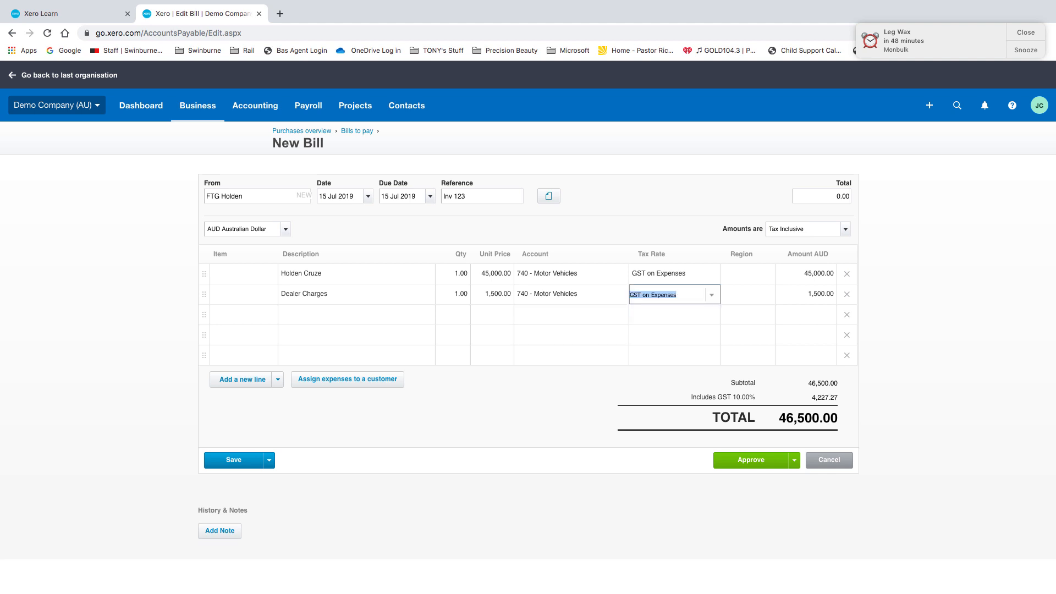
Add a third line for Optional Extras, quantity 1, unit price 5,500, coded to account 740 - Motor Vehicles.
key(Tab)
key(Tab)
key(Tab)
key(Tab)
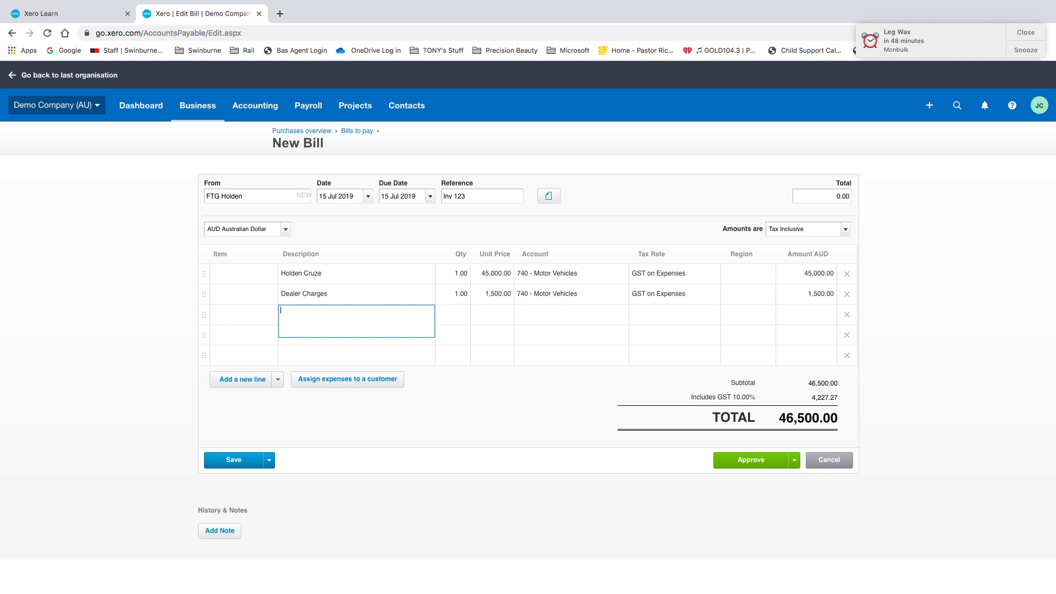
text(Optional Extras)
key(Tab)
text(1)
key(Tab)
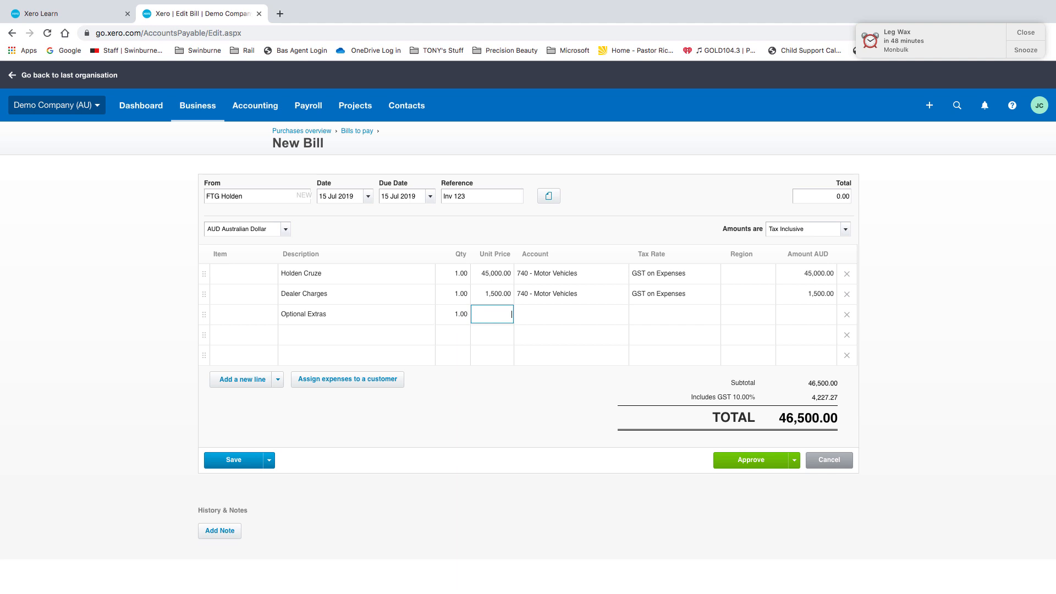
text(5,500)
key(Tab)
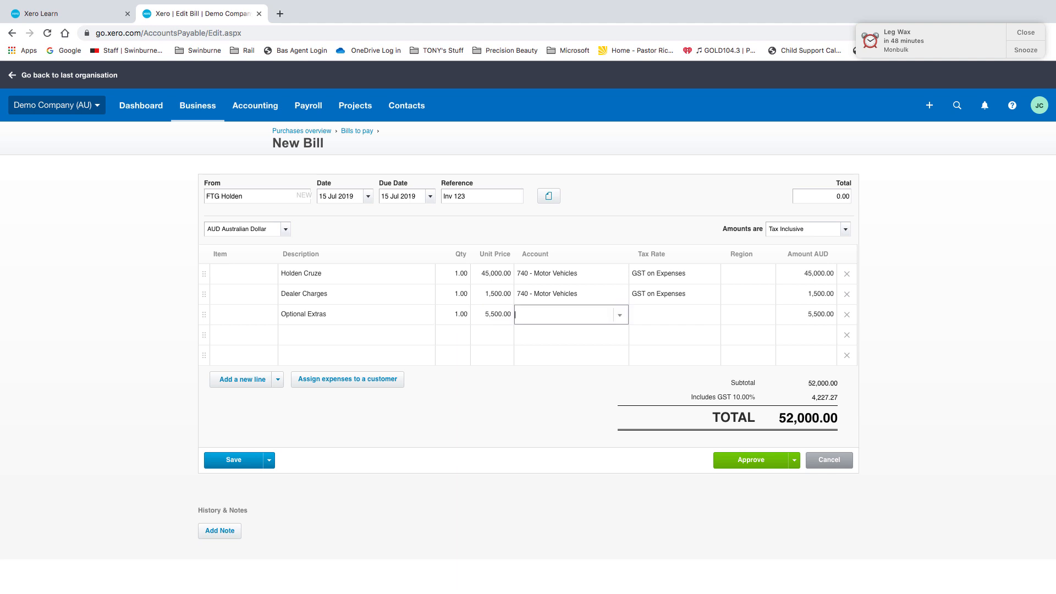
text(740)
key(Tab)
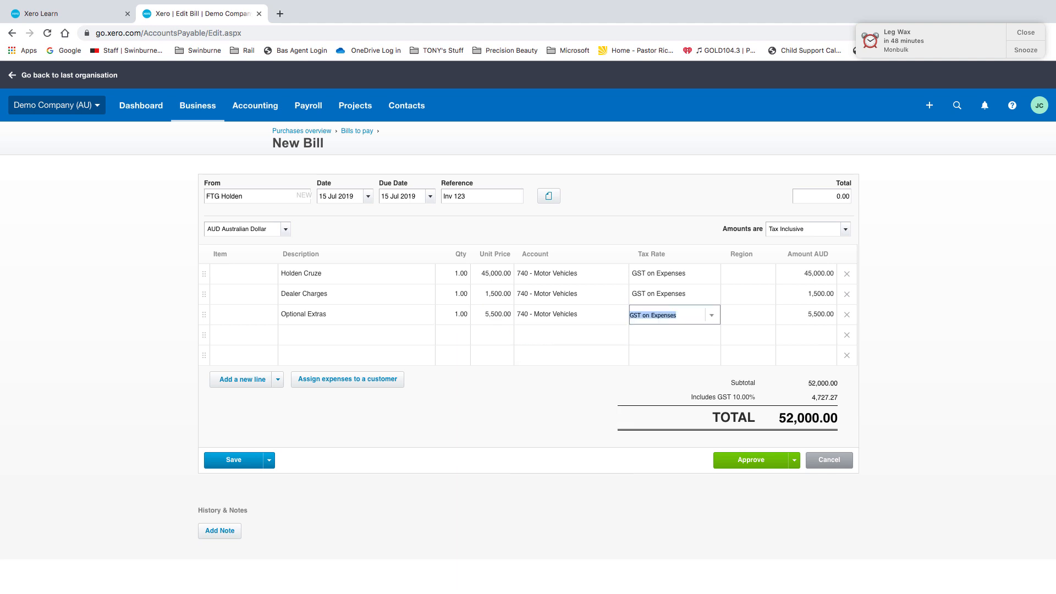
Add a fourth line for Stamp Duty, quantity 1, unit price 1,300, account 740 - Motor Vehicles, with tax rate GST Free Expenses.
key(Tab)
key(Tab)
key(Tab)
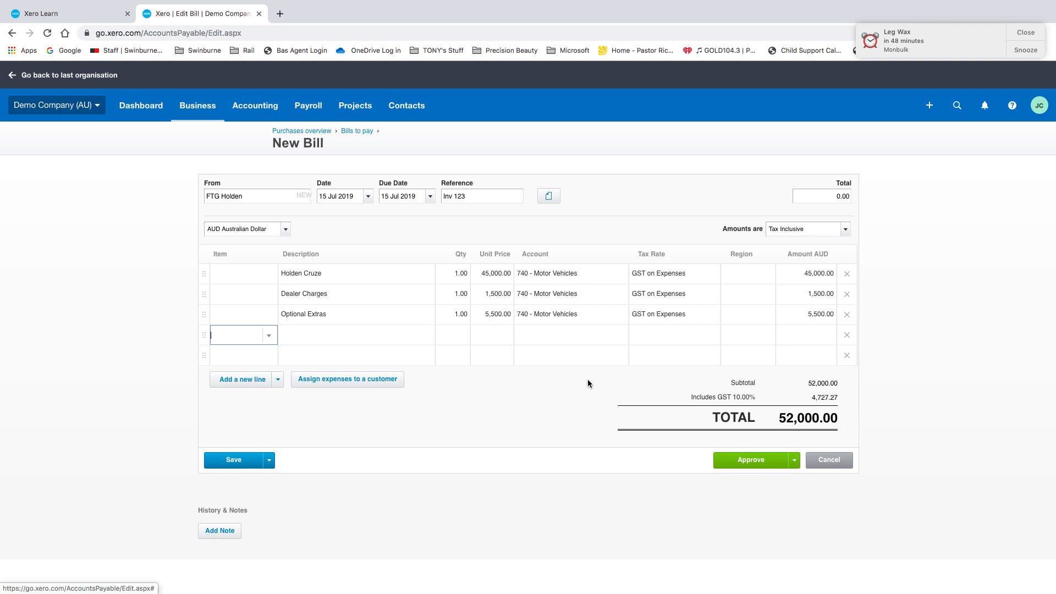
click(348, 339)
text(Sta)
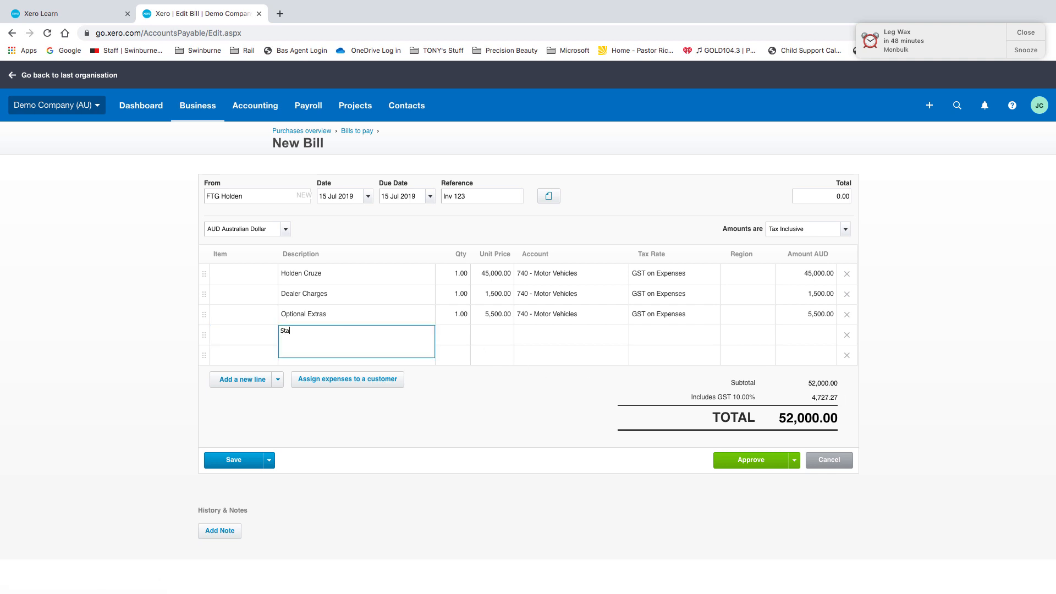
text(mp Duty)
key(Tab)
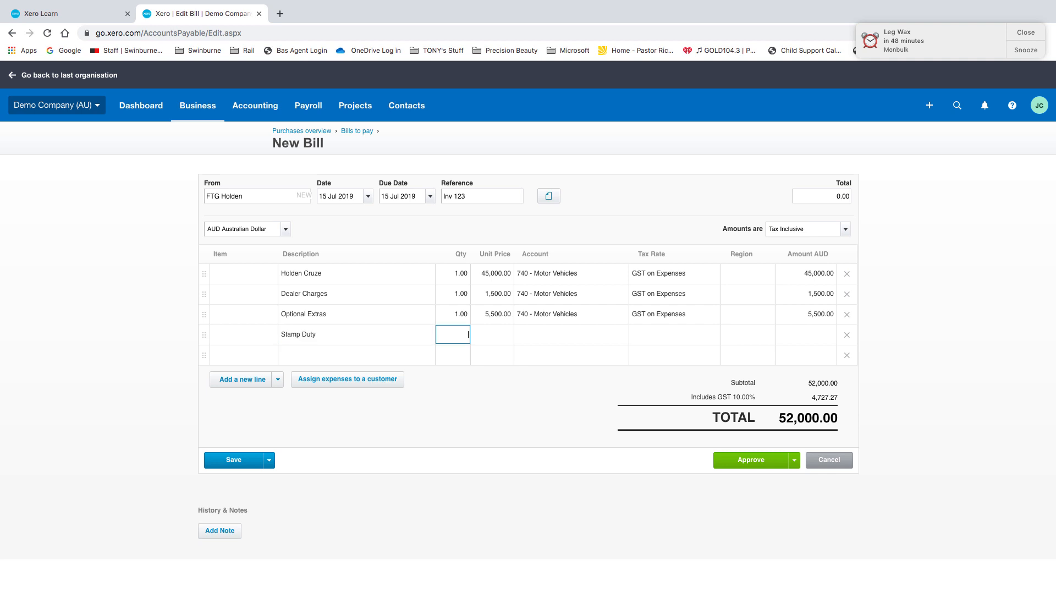
key(Tab)
text(1,300)
key(Tab)
text(740)
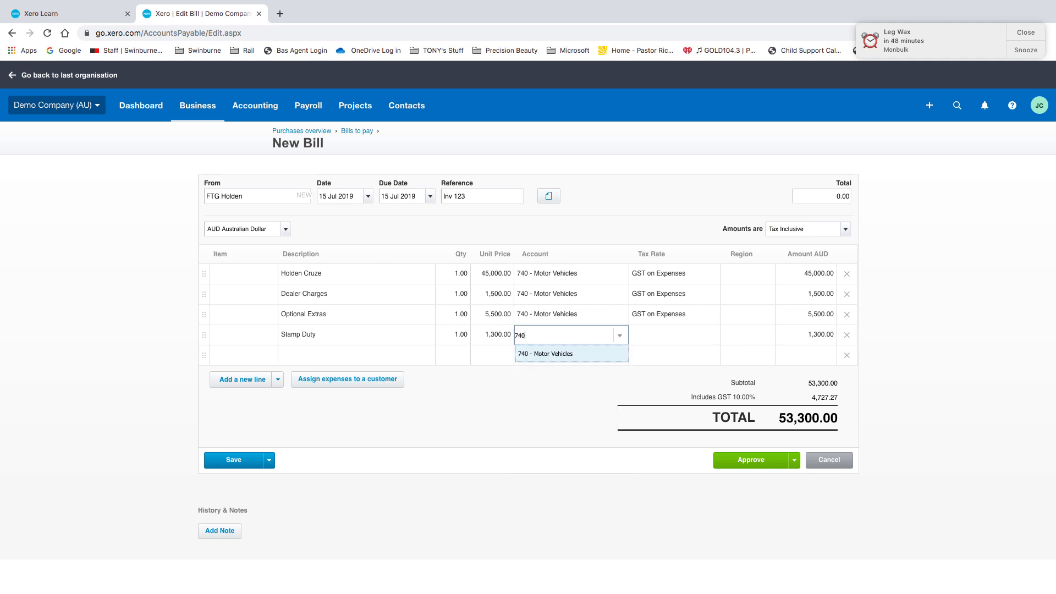
key(Tab)
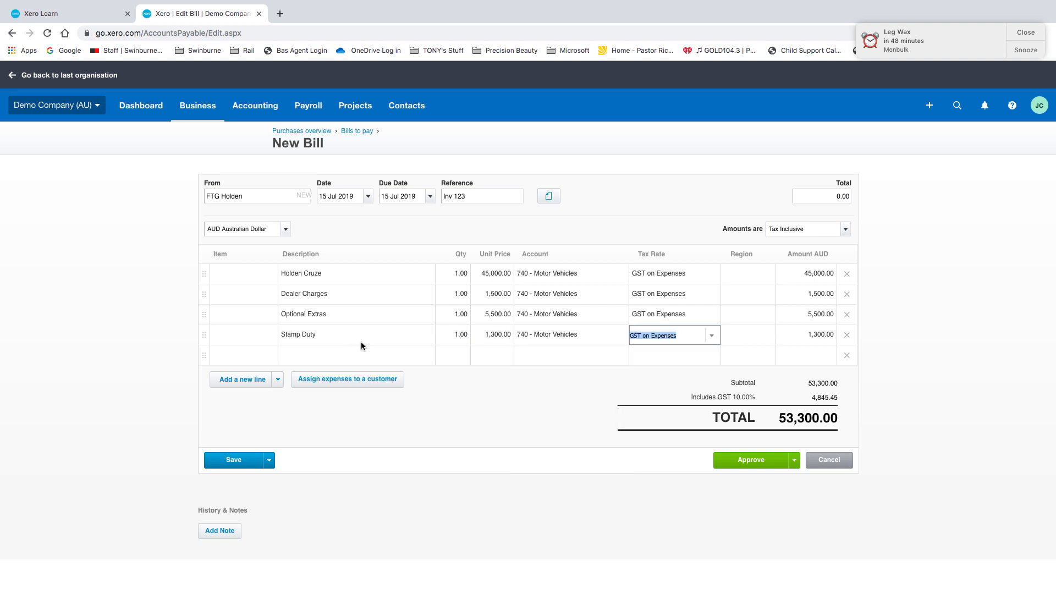
click(711, 342)
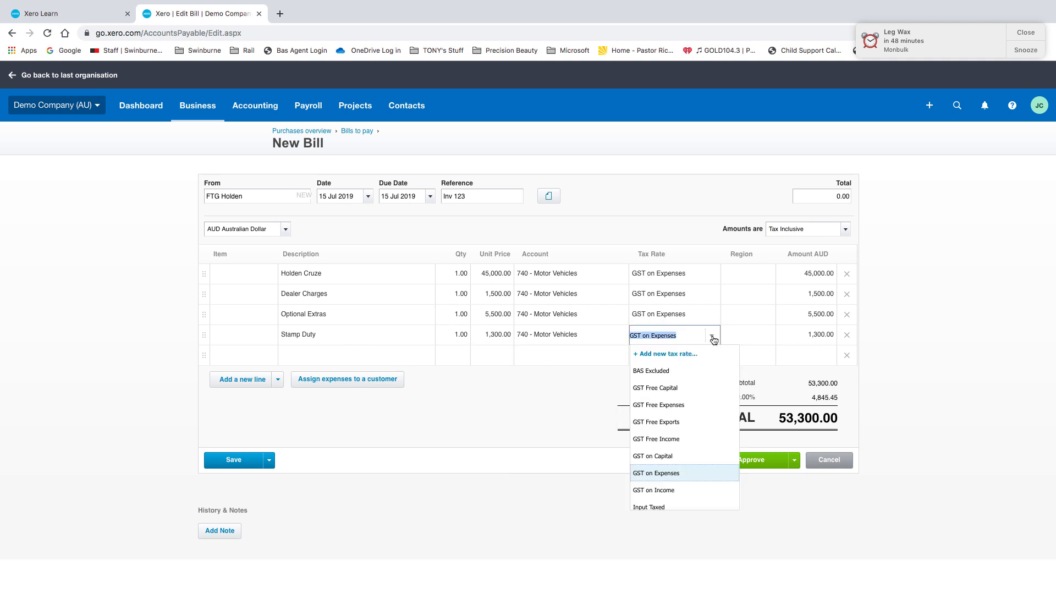
click(675, 405)
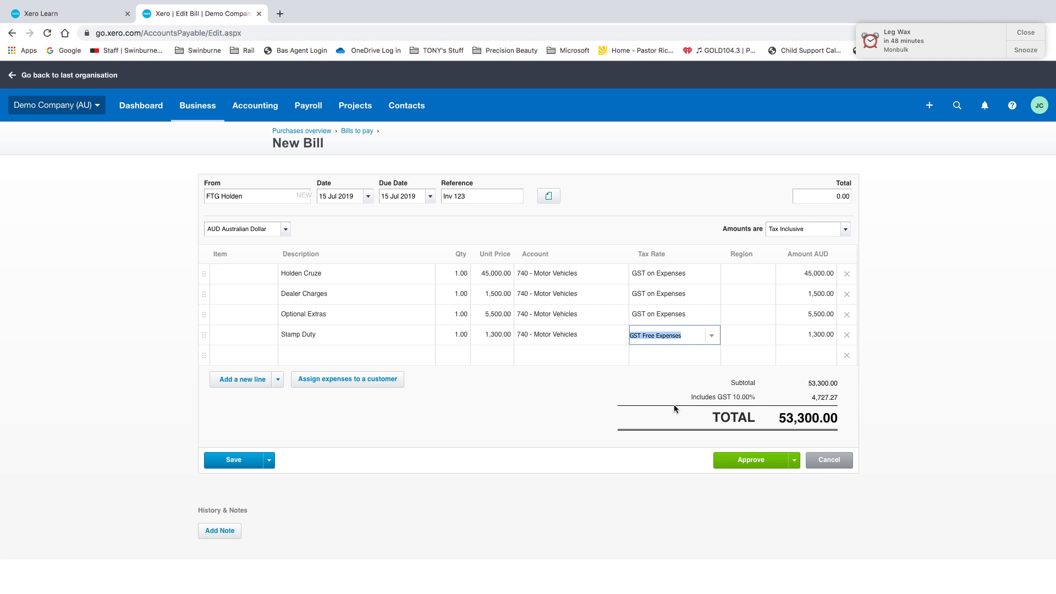
Enter Registration as the description of the fifth bill line.
key(Tab)
key(Tab)
key(Tab)
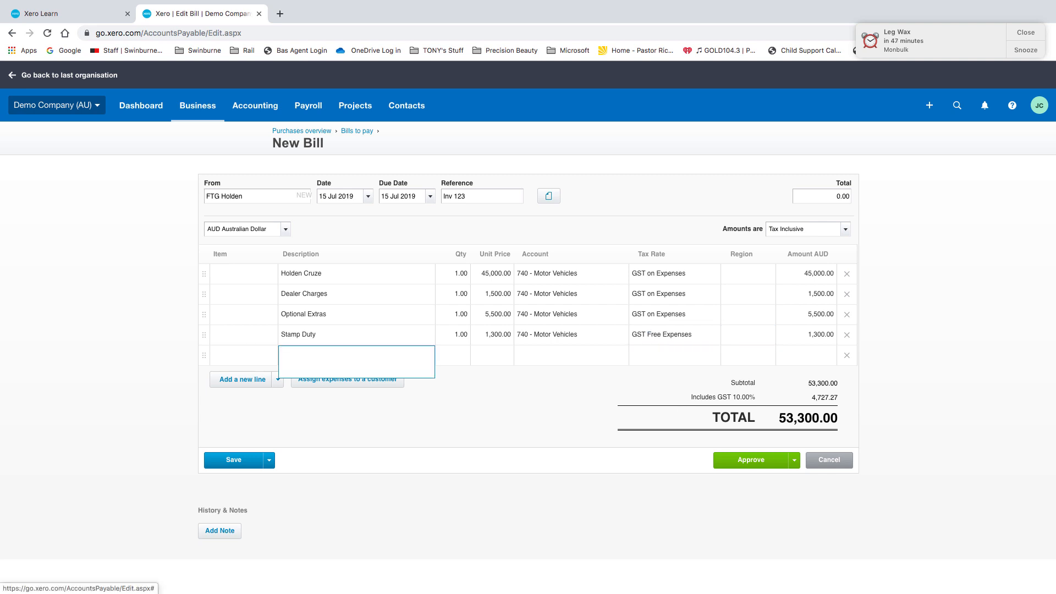
text(Regisration)
key(BackSpace)
key(BackSpace)
key(BackSpace)
key(BackSpace)
key(BackSpace)
text(strtio)
key(BackSpace)
key(BackSpace)
key(BackSpace)
text(at)
key(BackSpace)
text(ration)
key(Tab)
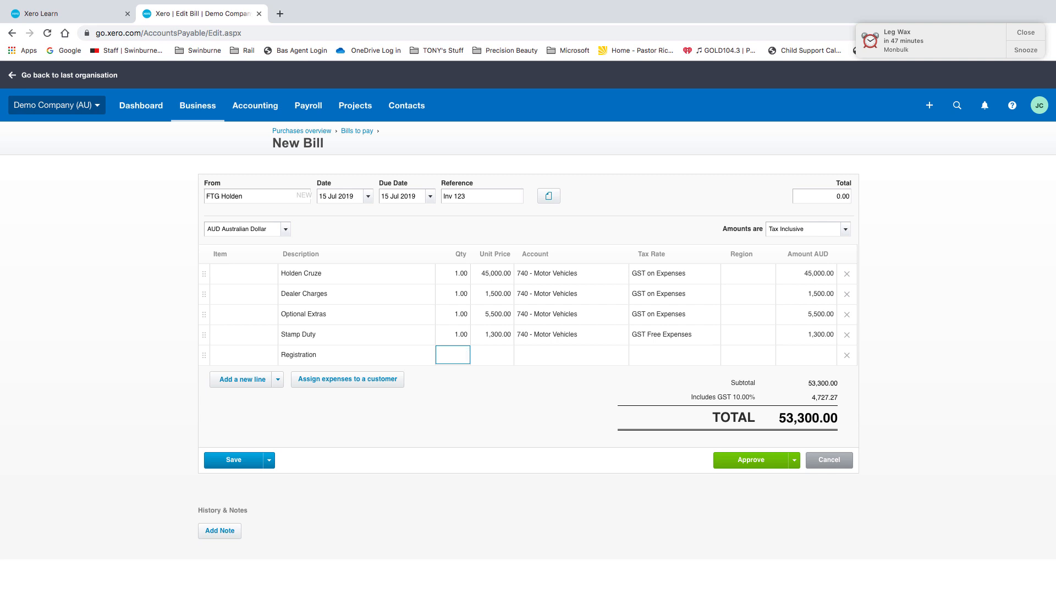
Give the Registration line quantity 1 and unit price 770, and code it to account 449 - Motor Vehicle Expenses.
key(Tab)
key(Tab)
text(mo)
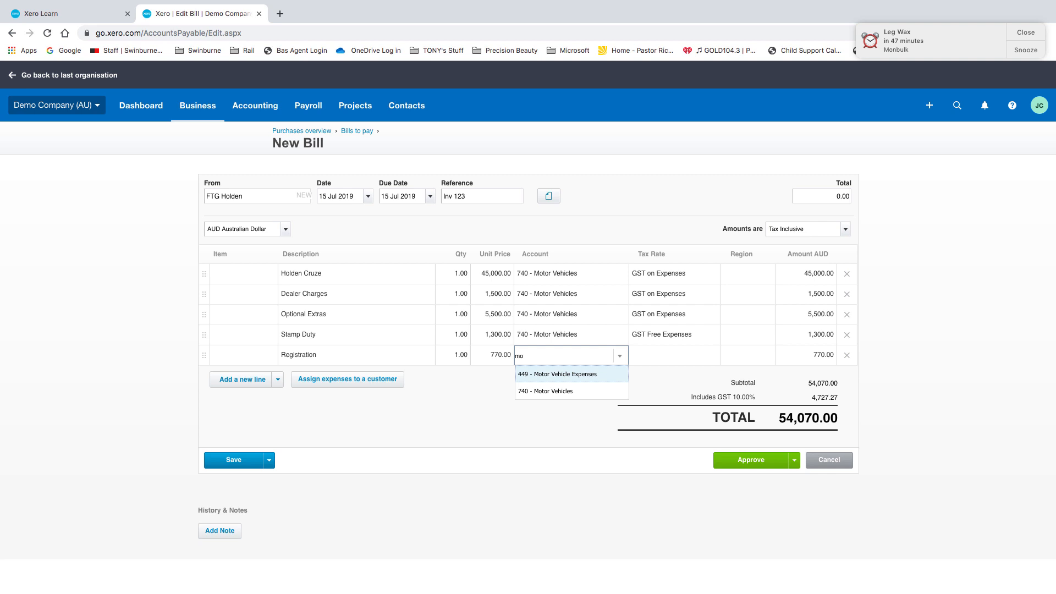
click(627, 392)
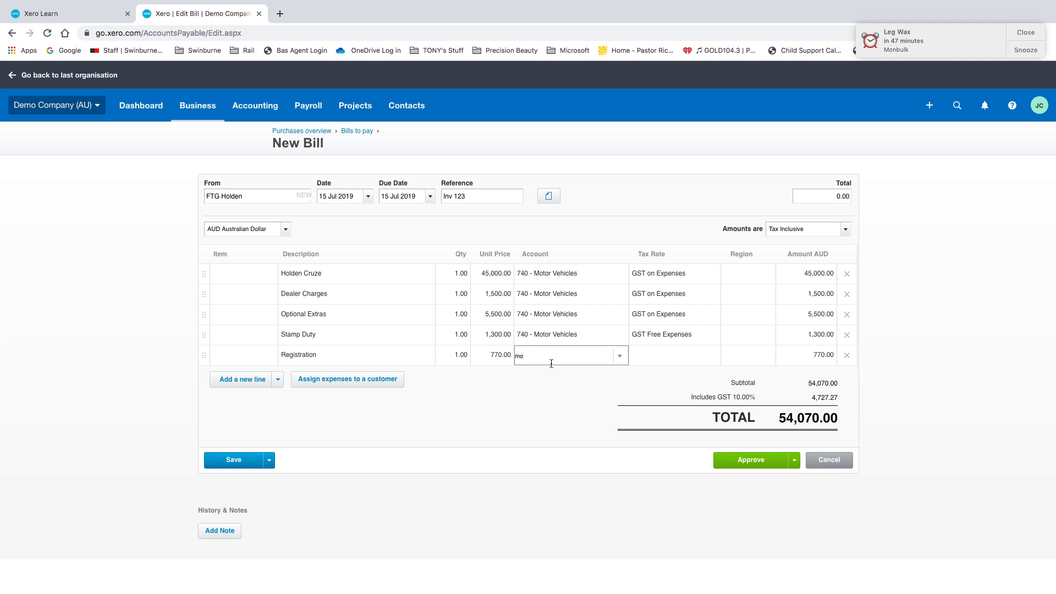
key(BackSpace)
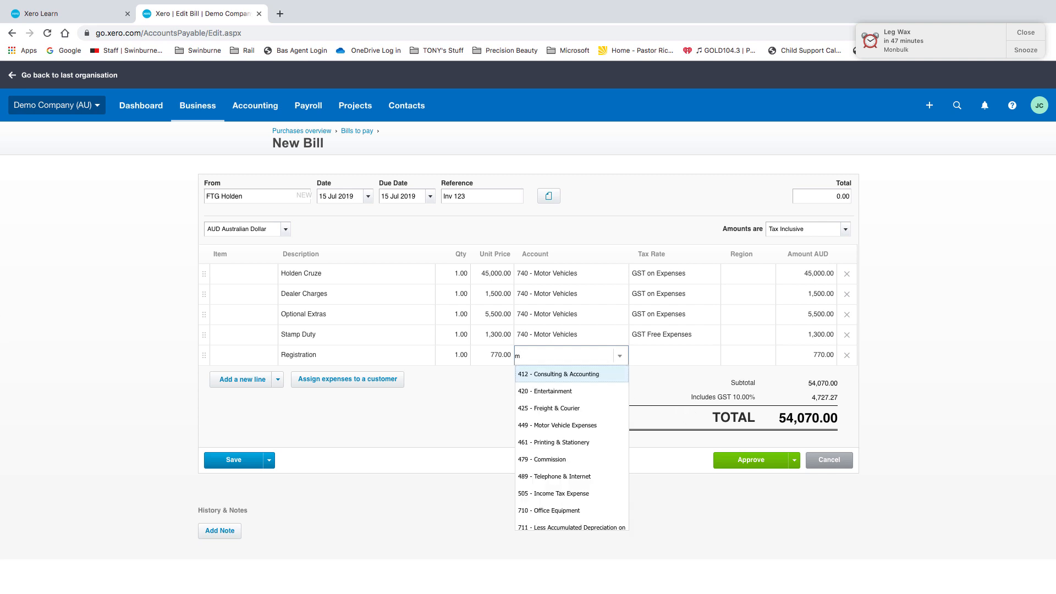
text(o)
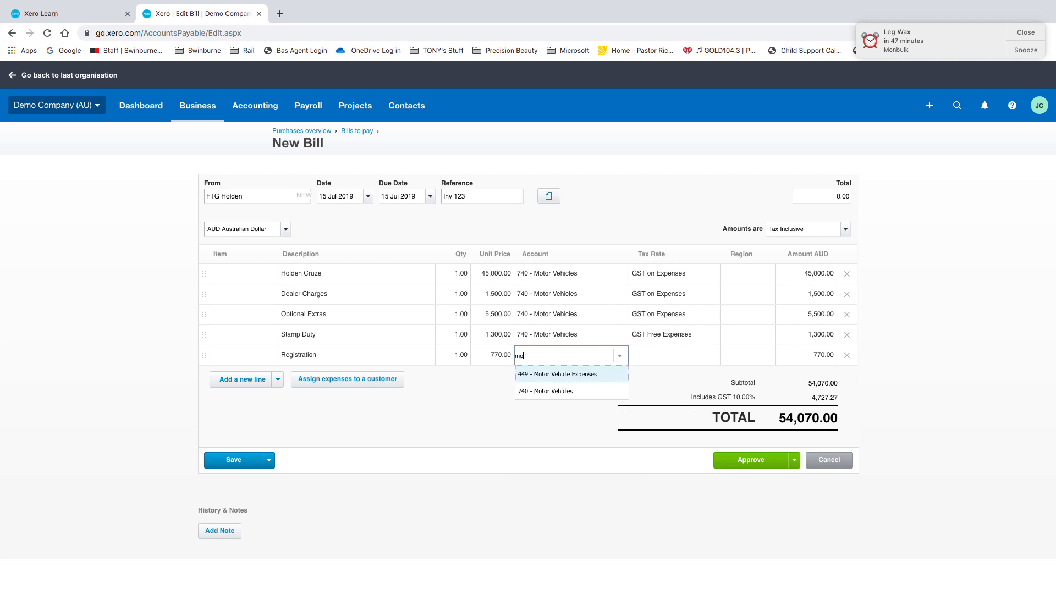
click(557, 375)
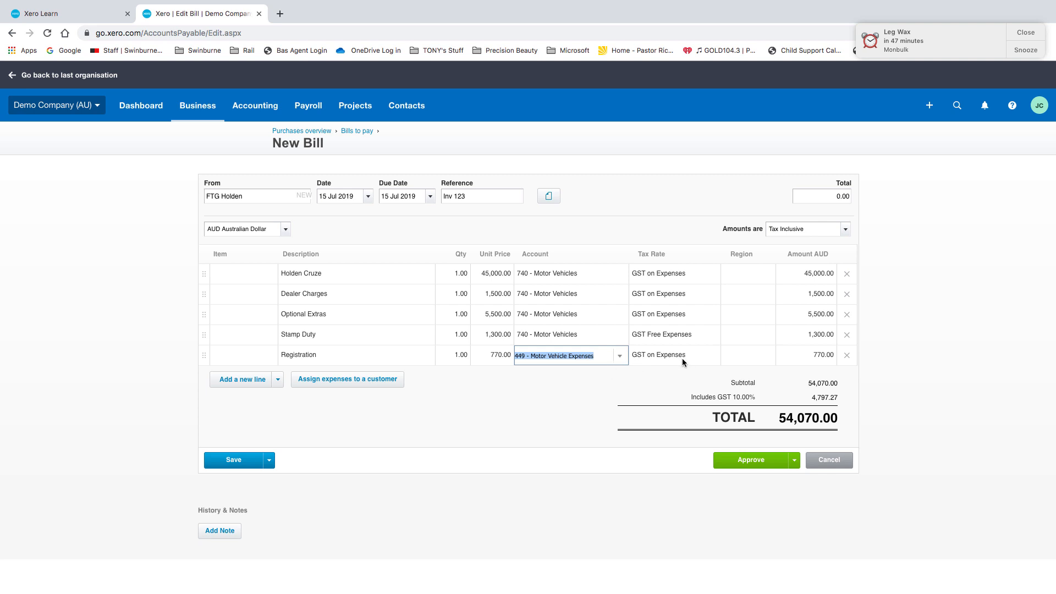
key(Tab)
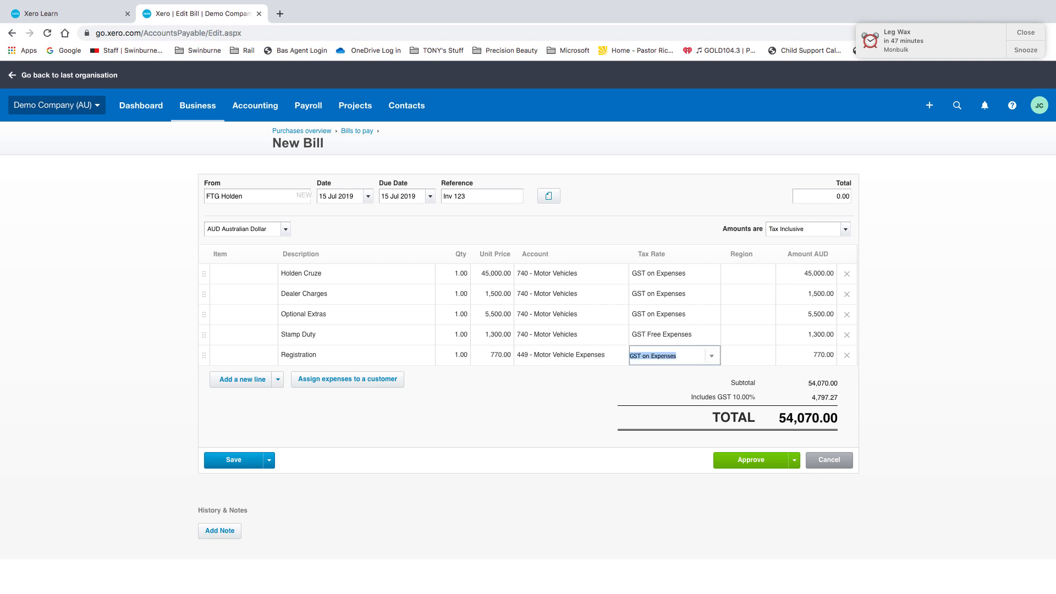
Keep GST on Expenses as the Registration line's tax rate and approve the FTG Holden bill.
key(Tab)
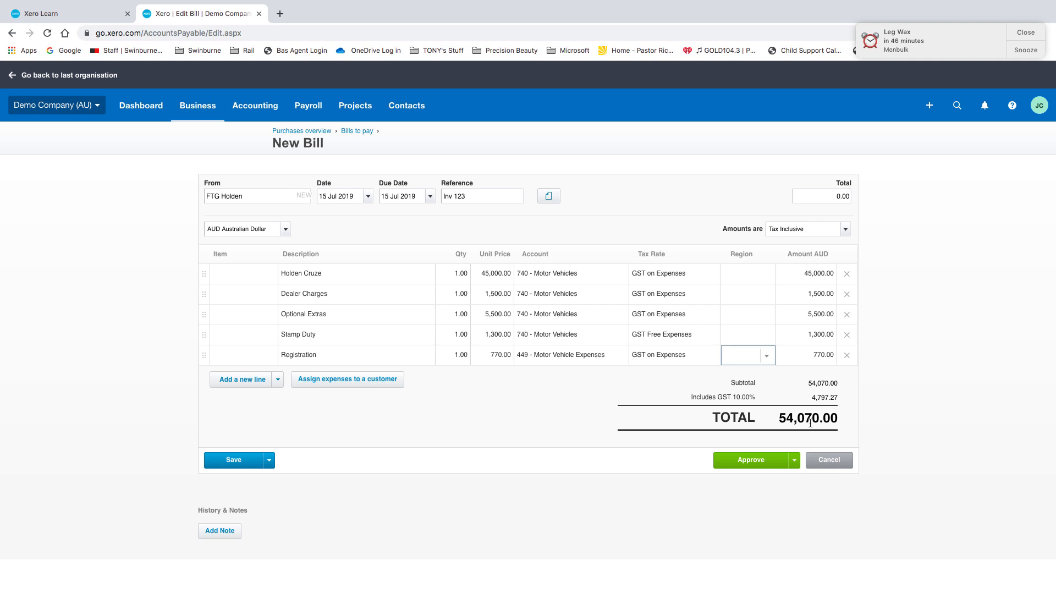
click(749, 465)
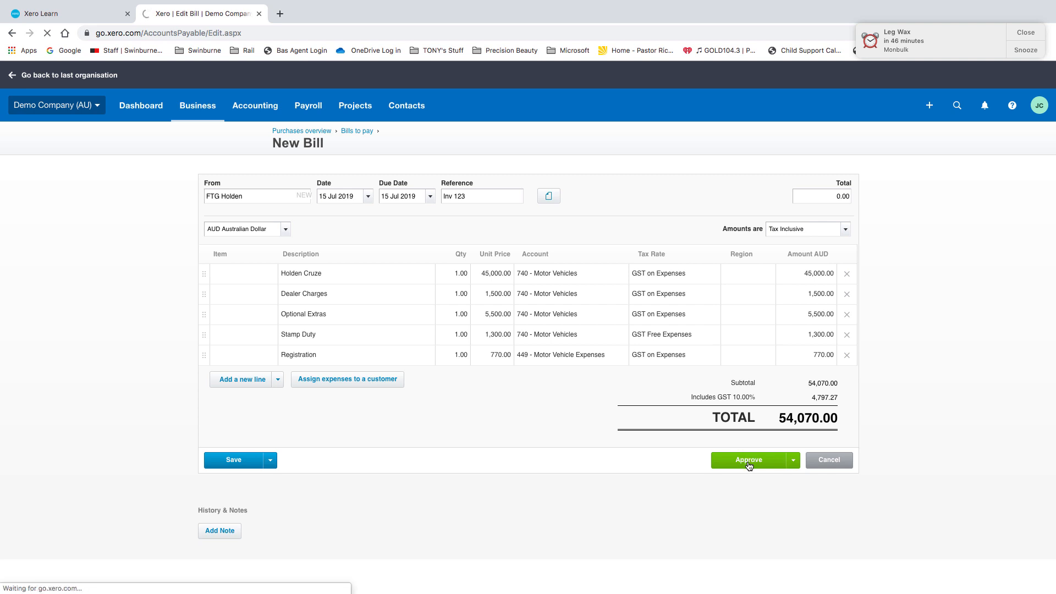
scroll(748, 465, down, 5)
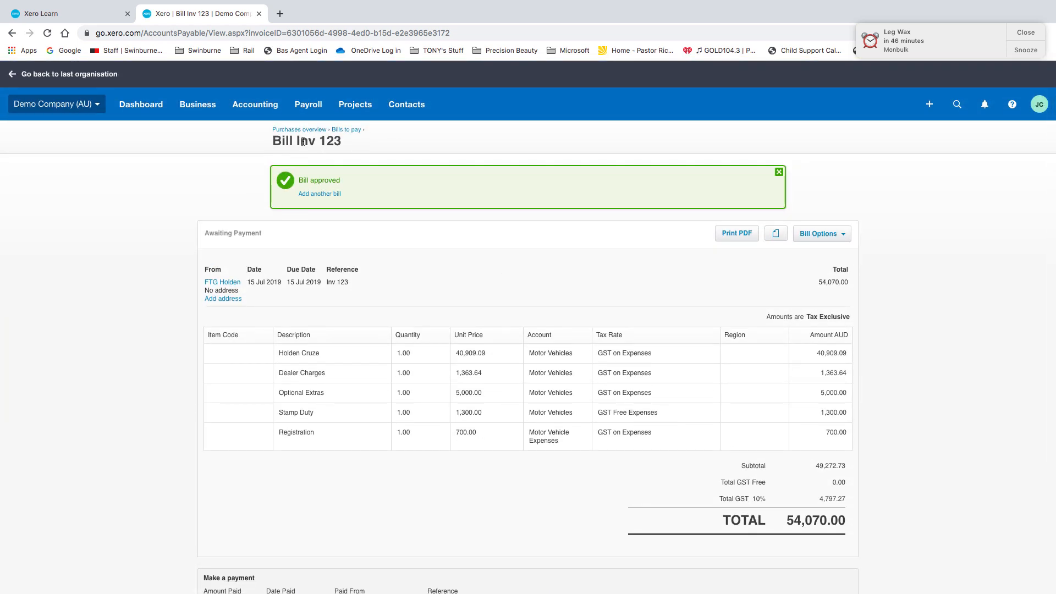
From the purchases overview, look through the bills awaiting payment for the FTG Holden bill Inv 123.
click(299, 130)
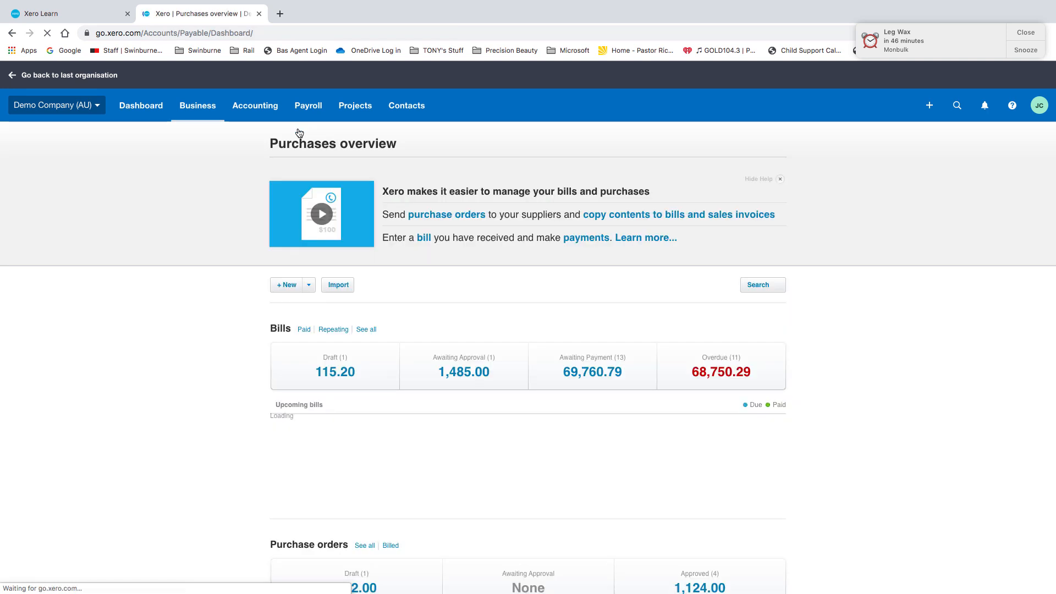
scroll(437, 281, down, 2)
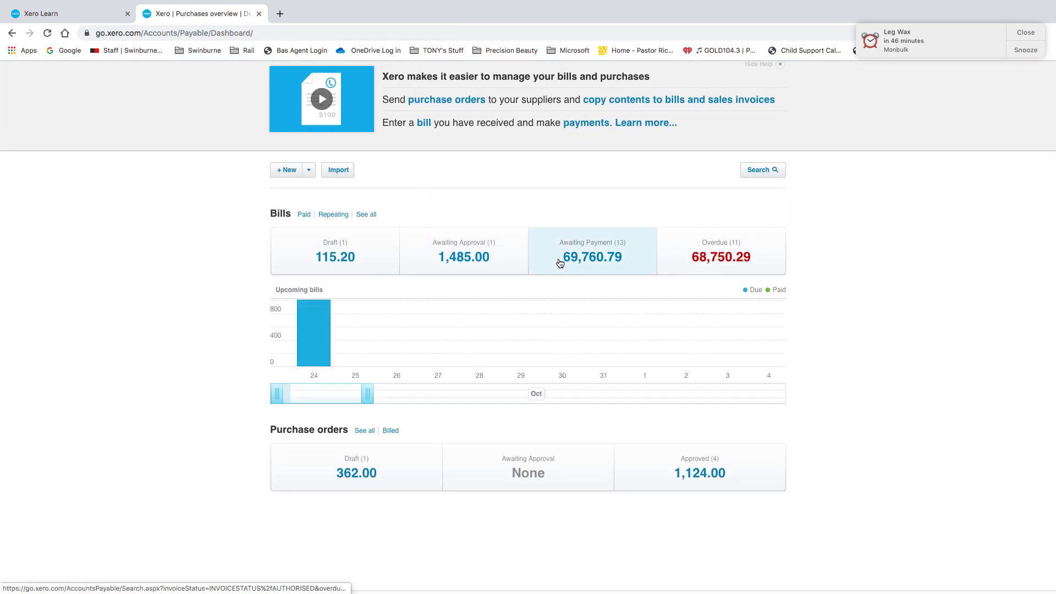
click(584, 250)
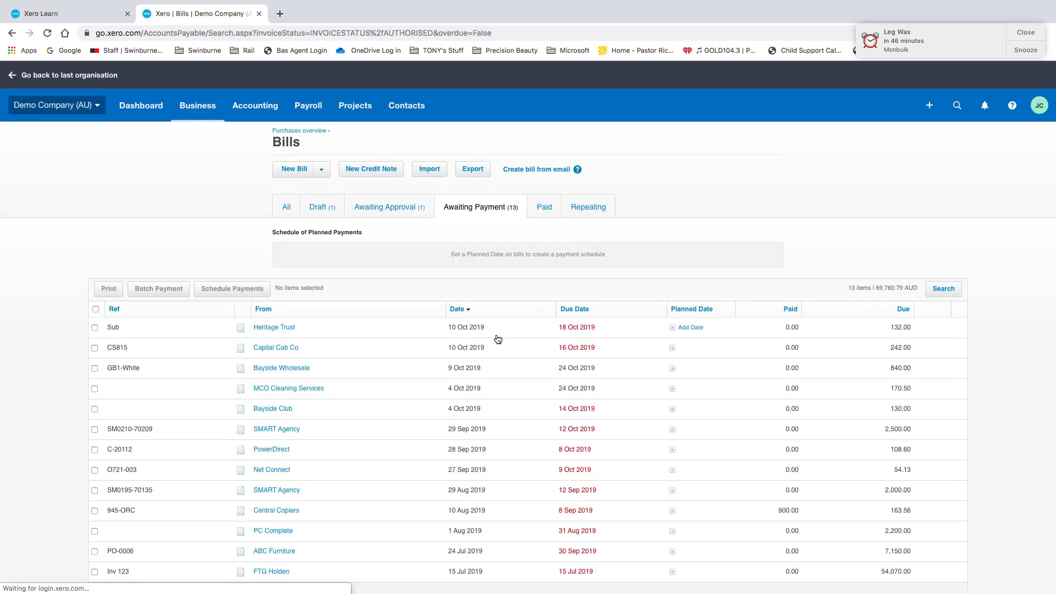
scroll(498, 339, down, 1)
scroll(498, 339, down, 1)
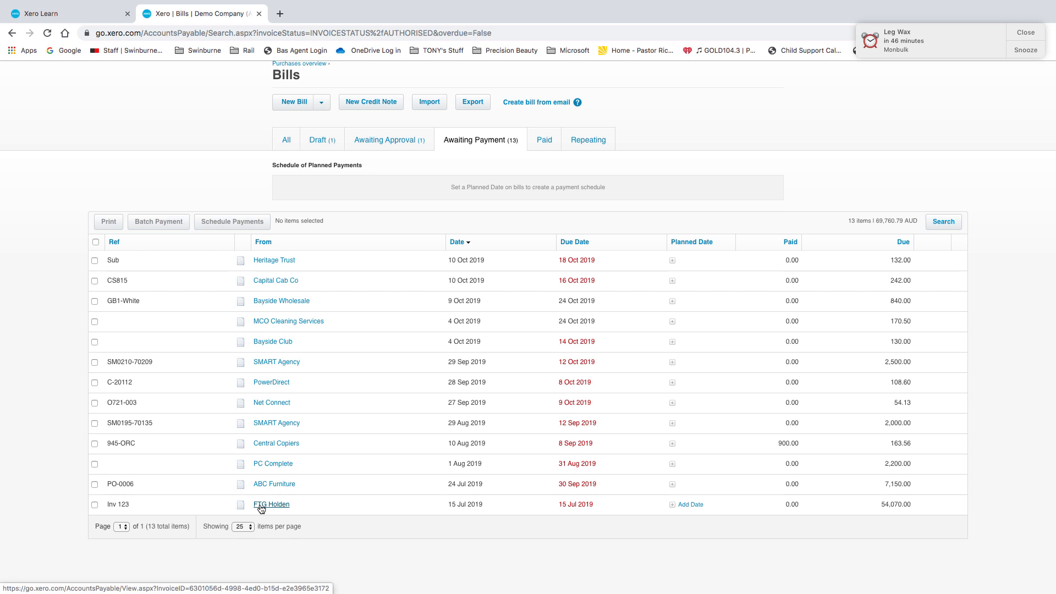
scroll(269, 505, up, 3)
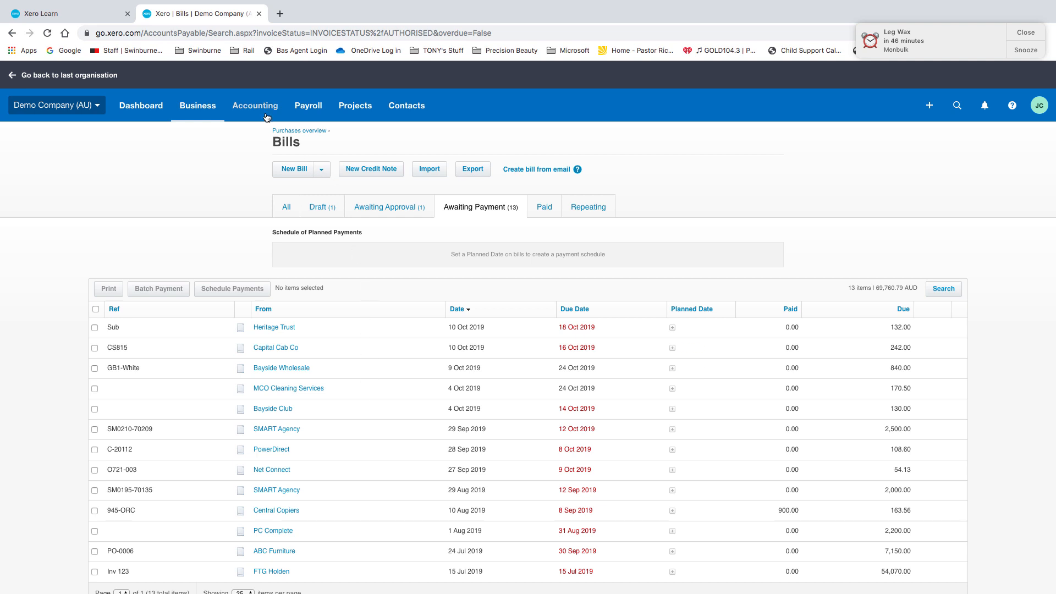
Open the fixed assets register, check the registered assets, and return to the draft assets.
click(248, 108)
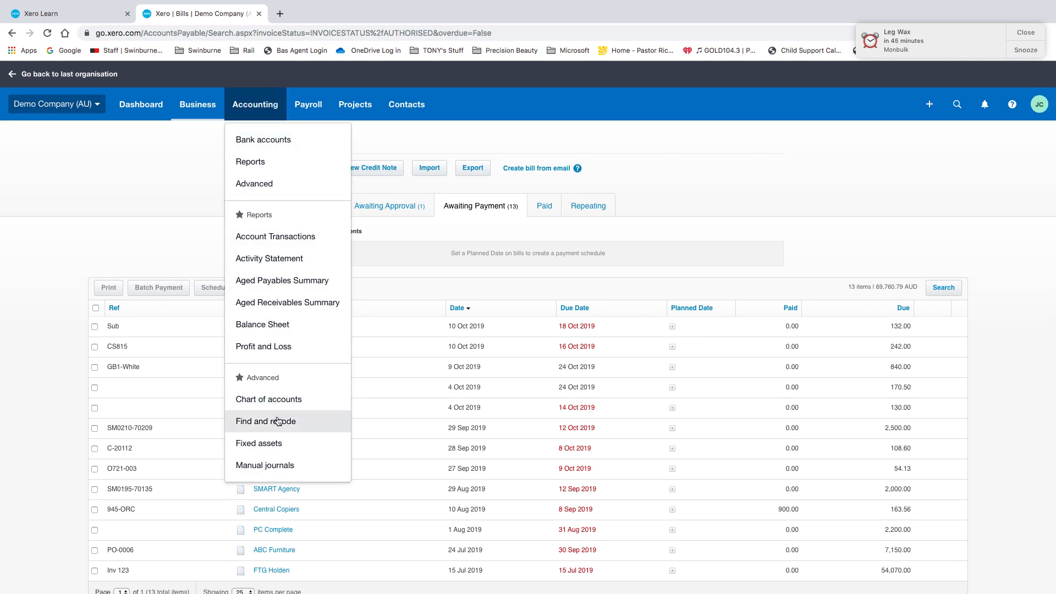
click(271, 444)
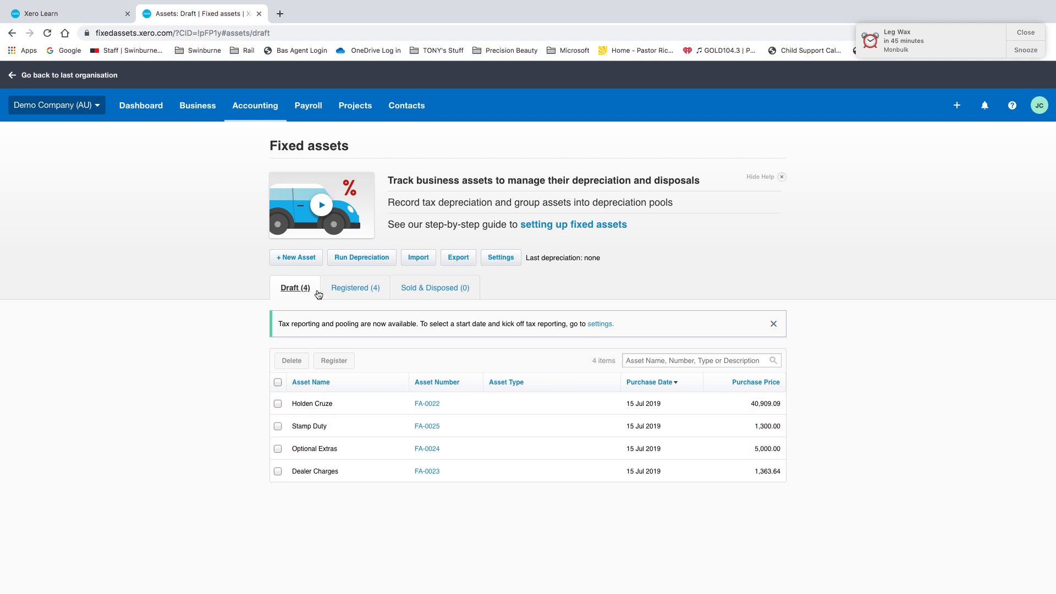
click(357, 289)
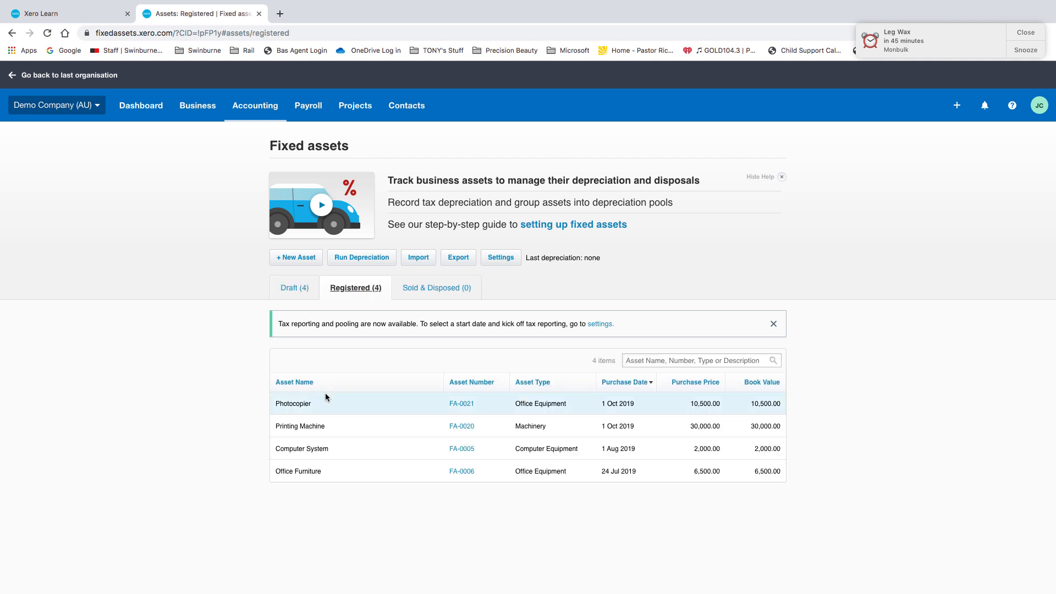
click(291, 290)
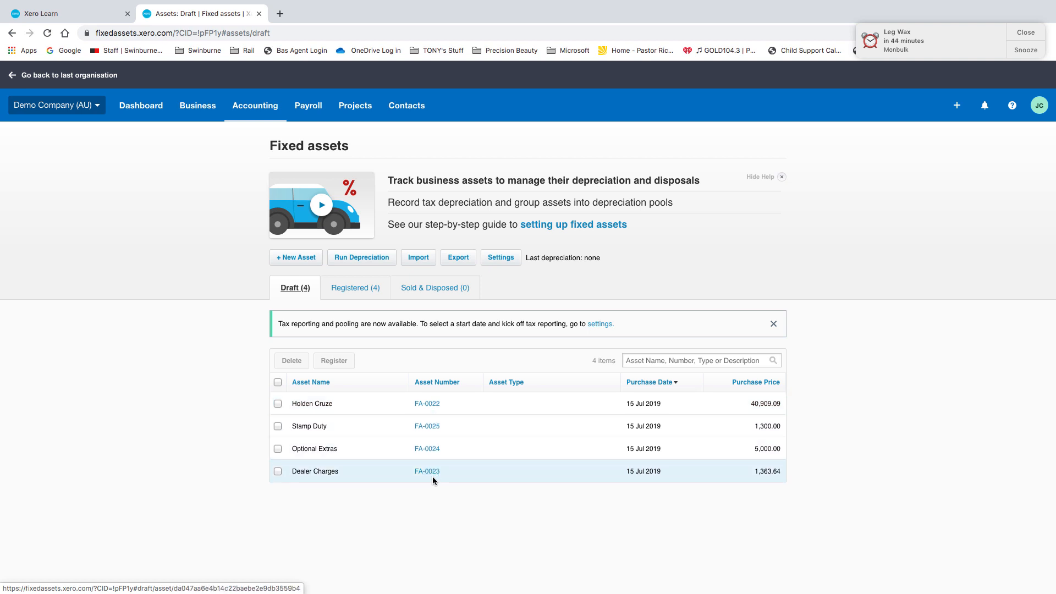
In the draft Holden Cruze asset, set the purchase price to 48572.73 and the warranty expiry to 15 Jul 2024.
mouse_move(671, 591)
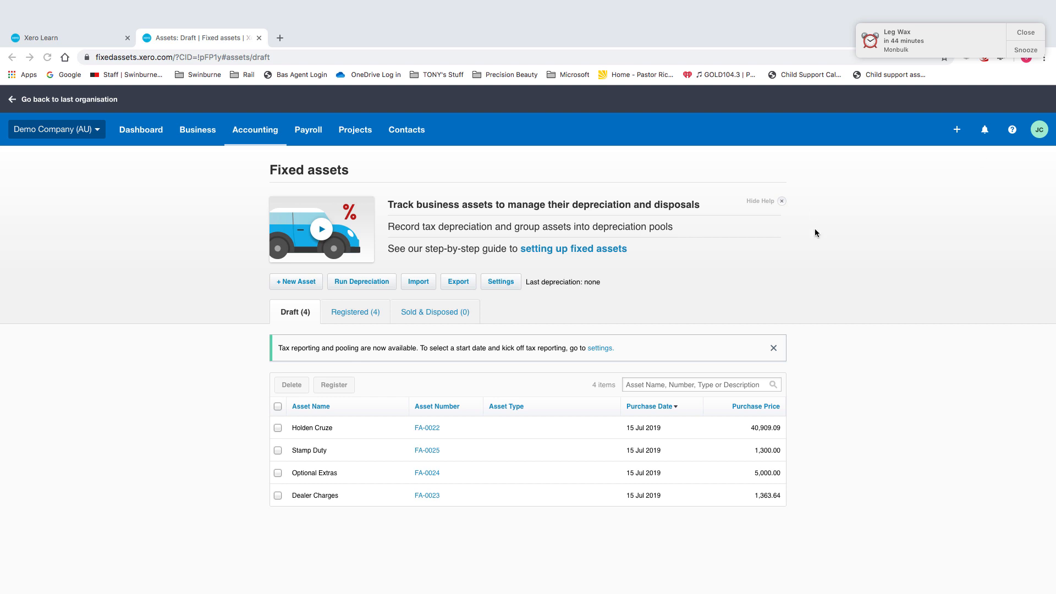
click(429, 429)
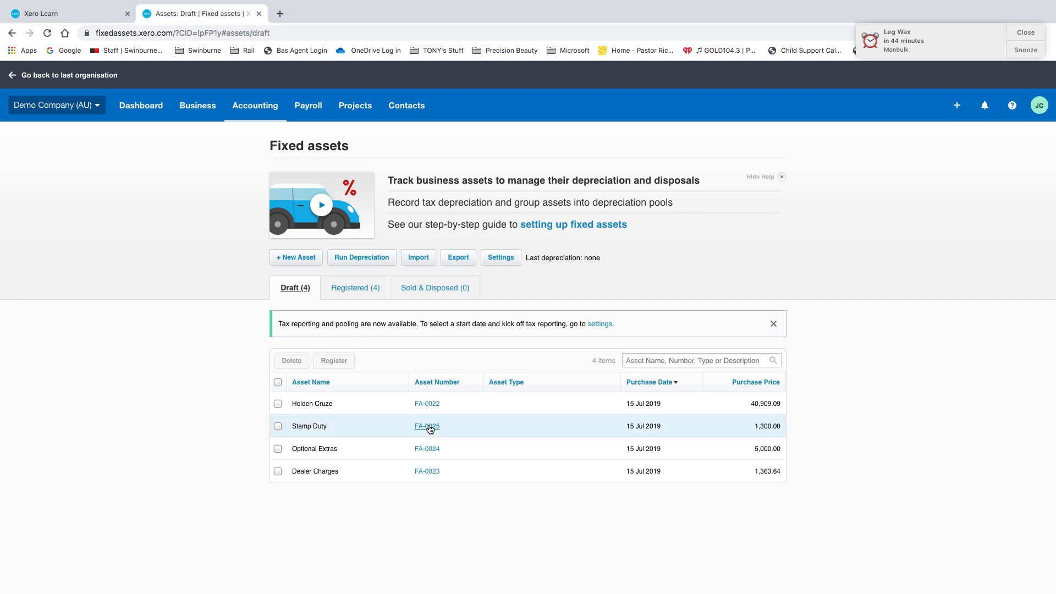
click(428, 405)
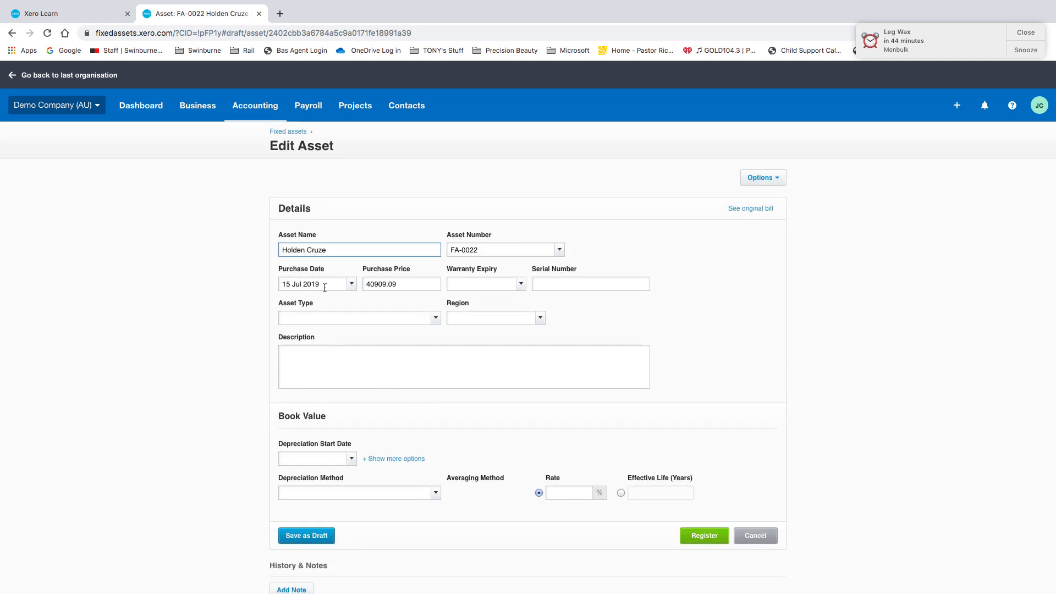
drag(413, 287, 380, 285)
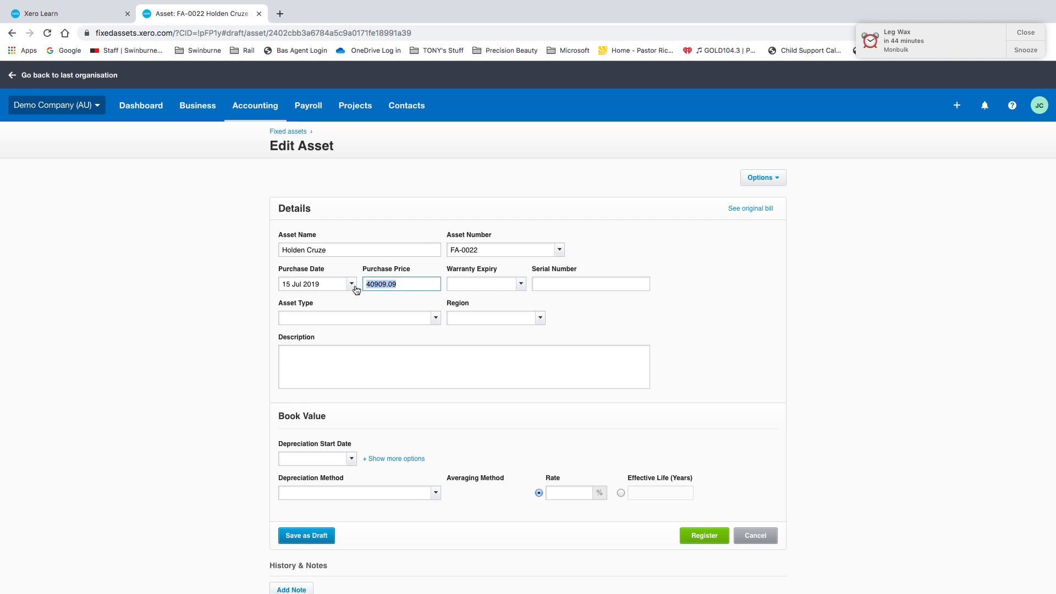
text(48572.73)
key(Tab)
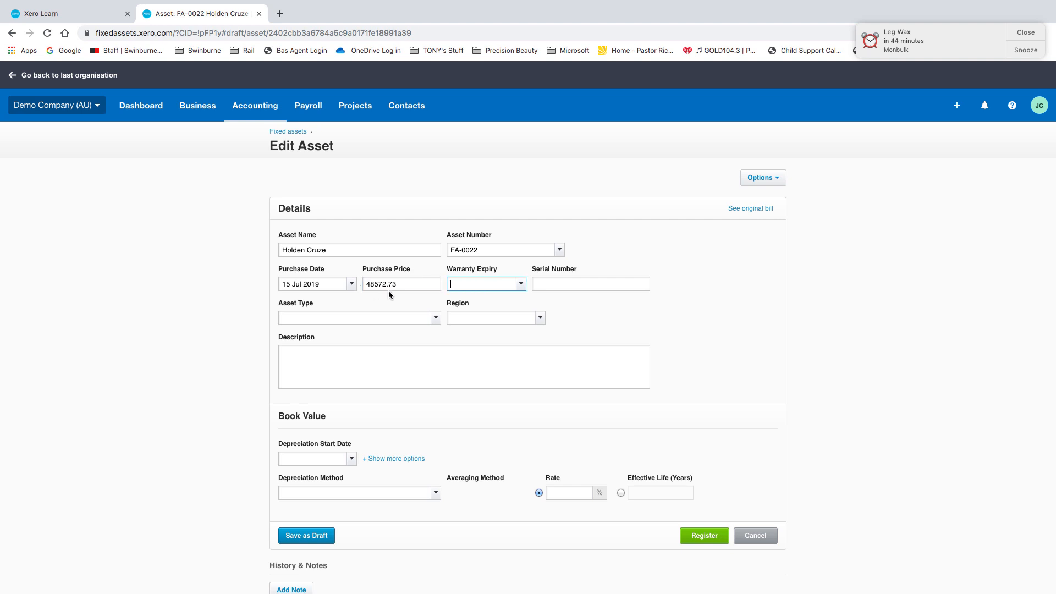
text(15/07/2024)
key(Tab)
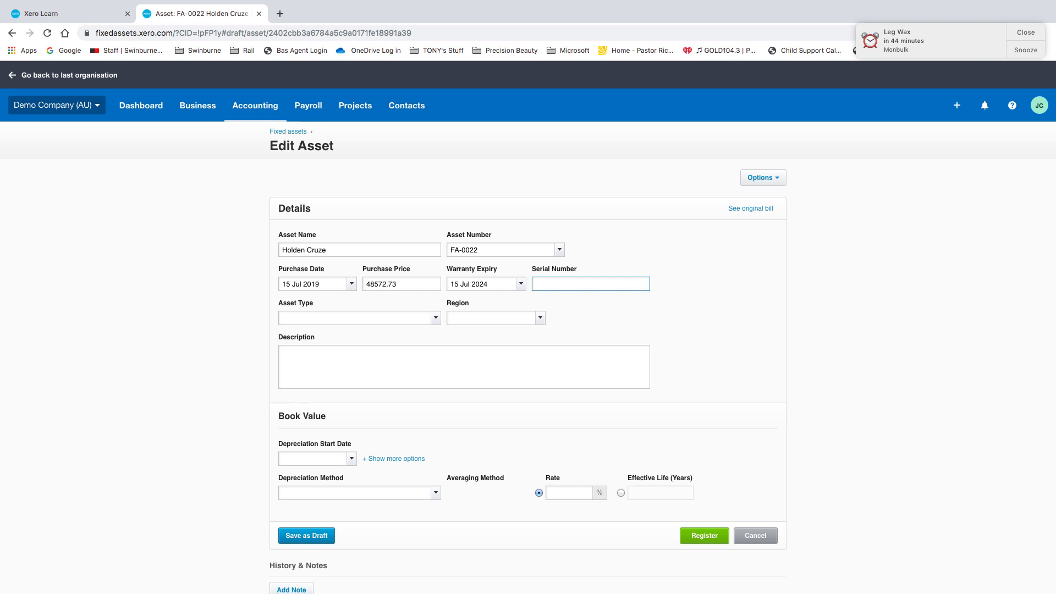
Enter 1MN 6XY as the asset's serial number and set its asset type to Motor Vehicles.
text(1MN 6XY)
key(Tab)
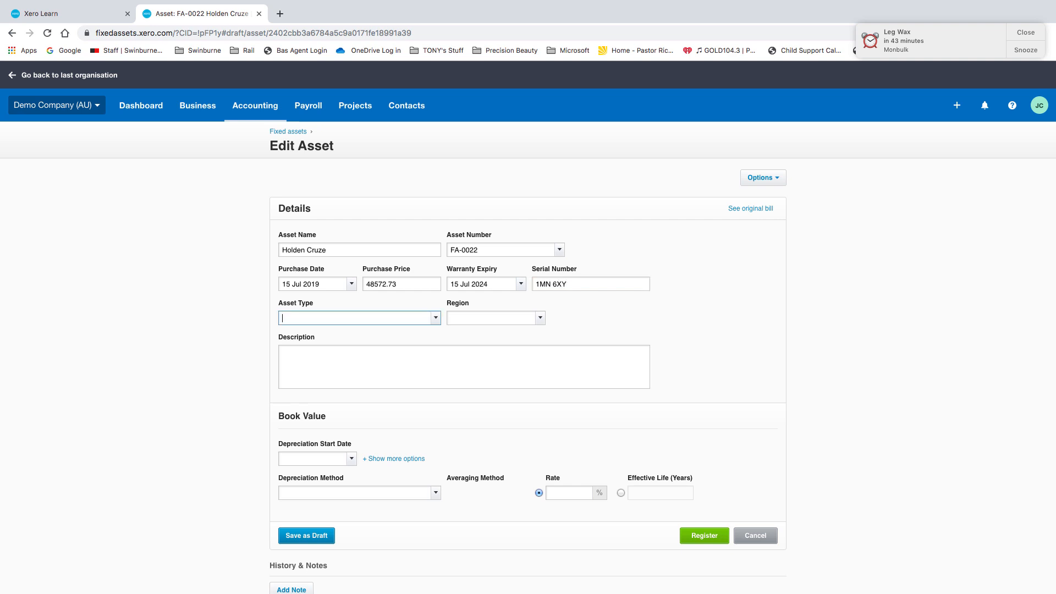
text(Machinery)
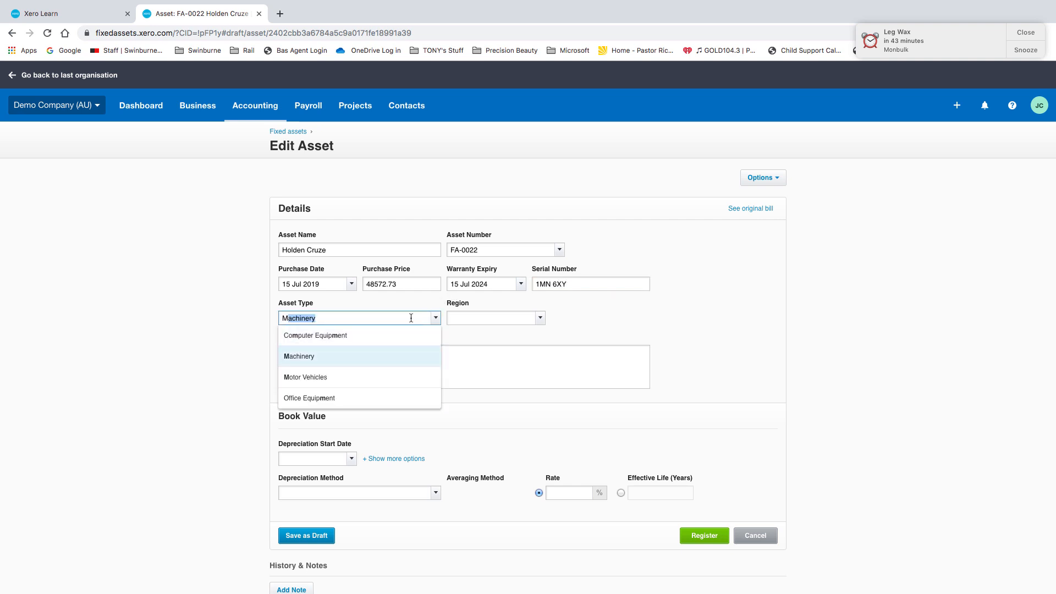
click(303, 379)
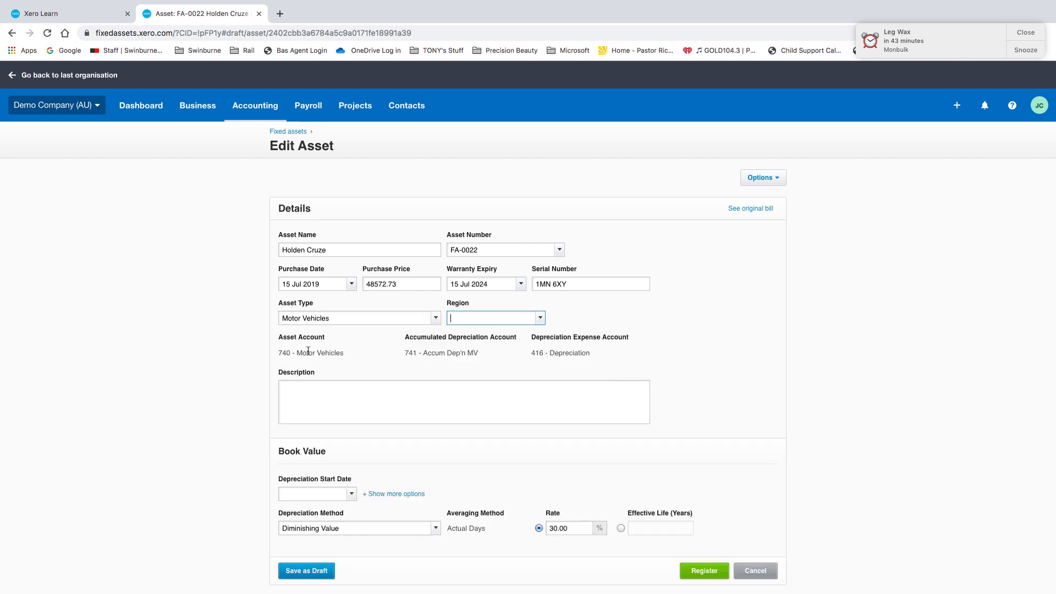
Set the Holden Cruze asset's depreciation start date to 15 Jul 2019.
scroll(622, 369, down, 2)
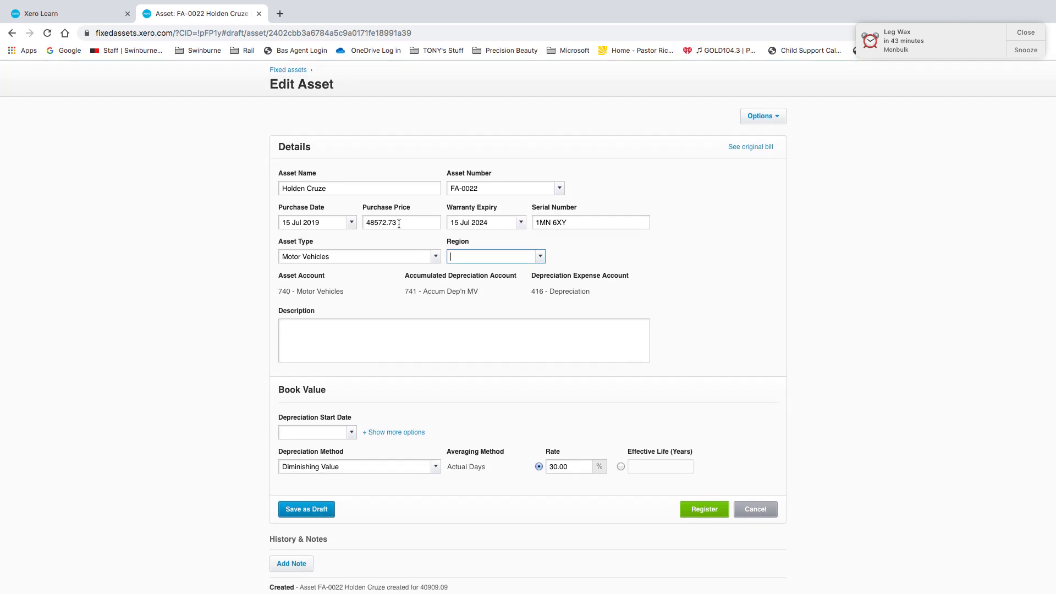
scroll(363, 325, down, 2)
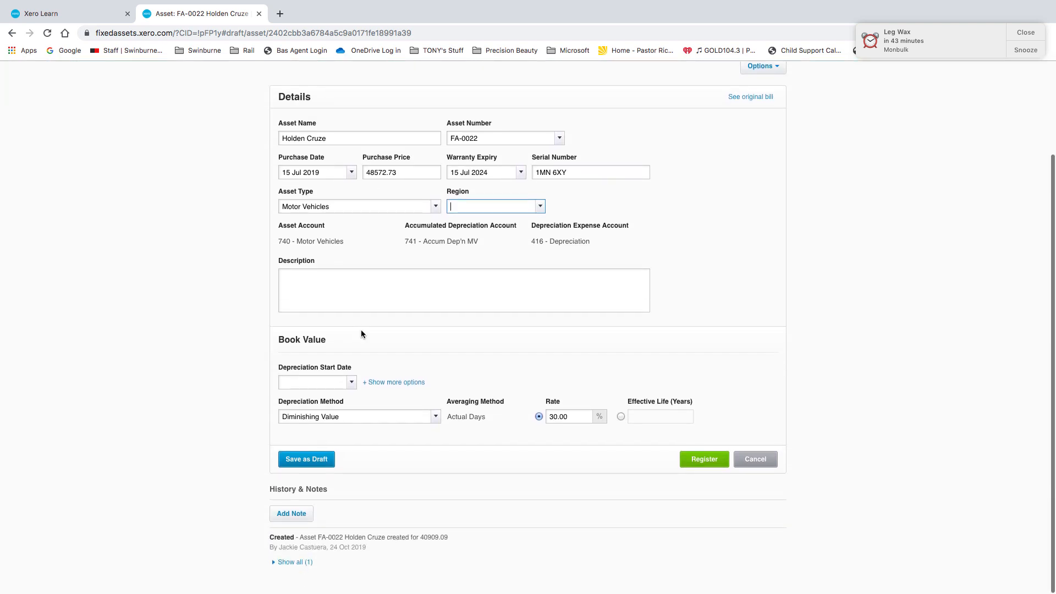
click(351, 383)
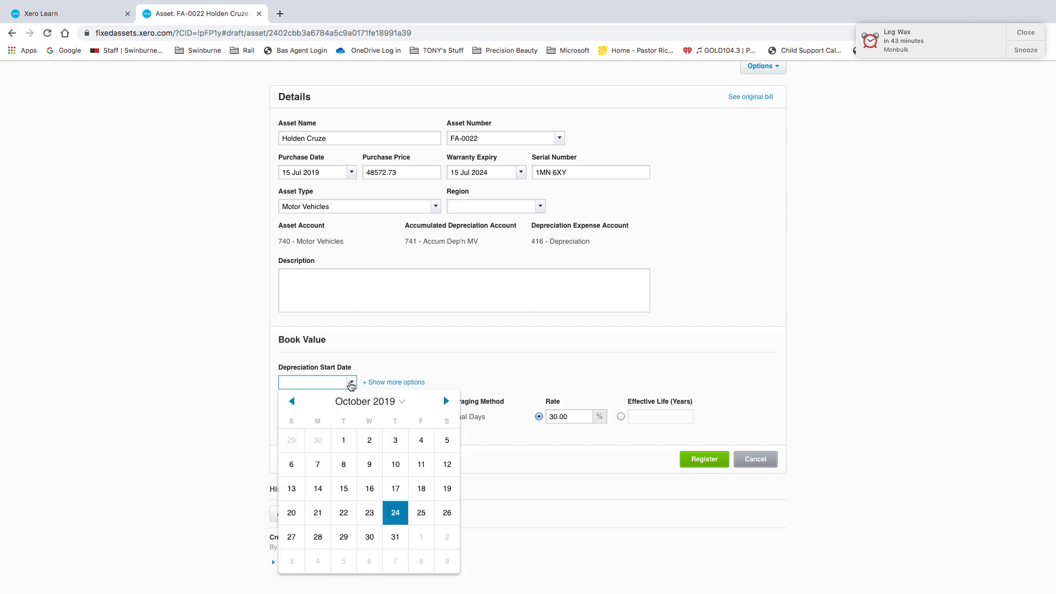
click(293, 404)
click(292, 403)
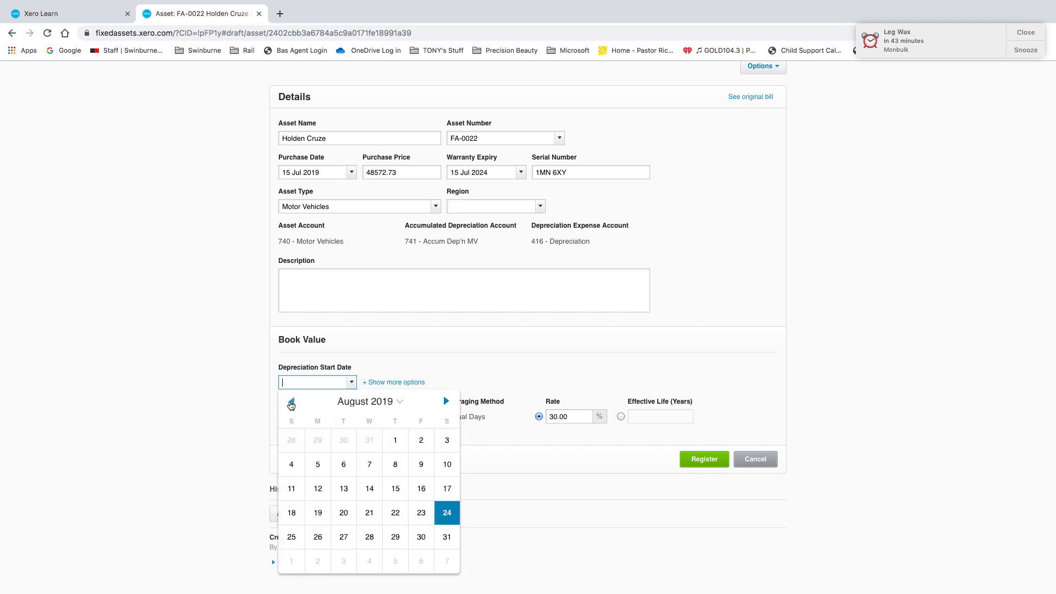
click(291, 405)
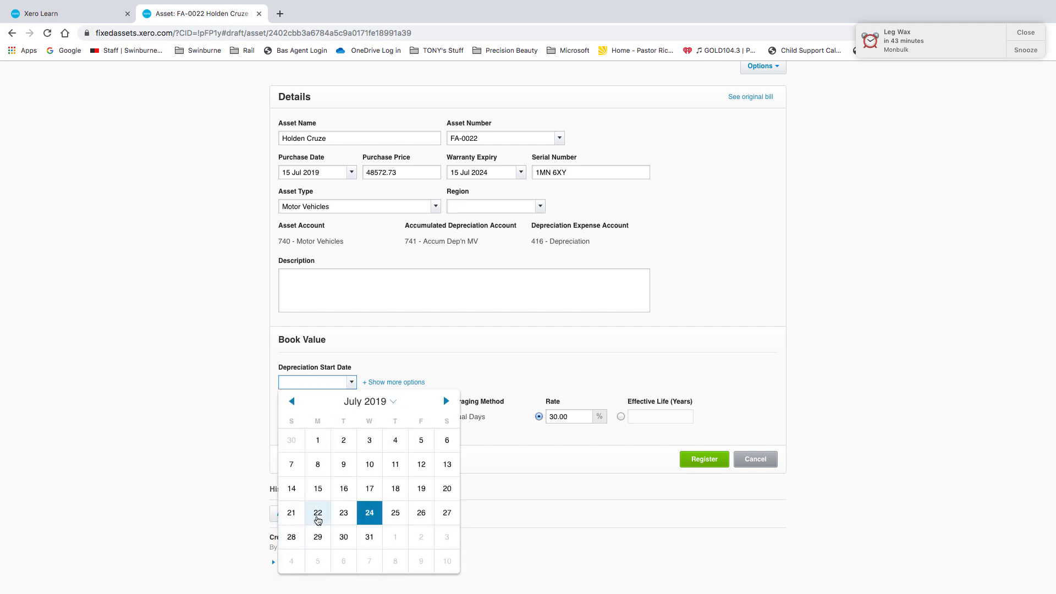
click(322, 488)
Set the asset's depreciation method to Straight Line with a rate of 25%.
scroll(335, 486, up, 1)
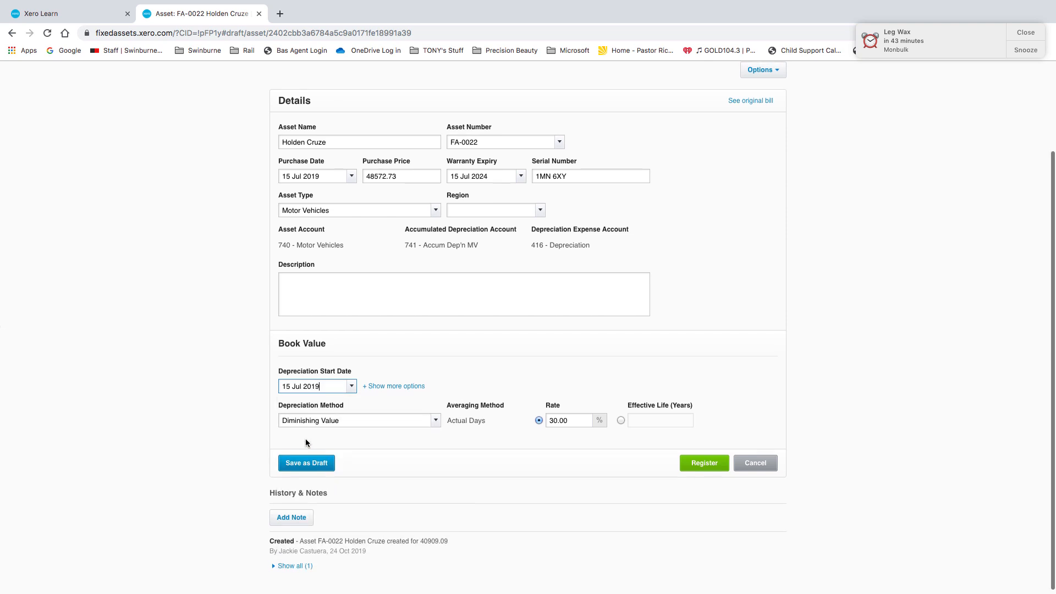
click(437, 427)
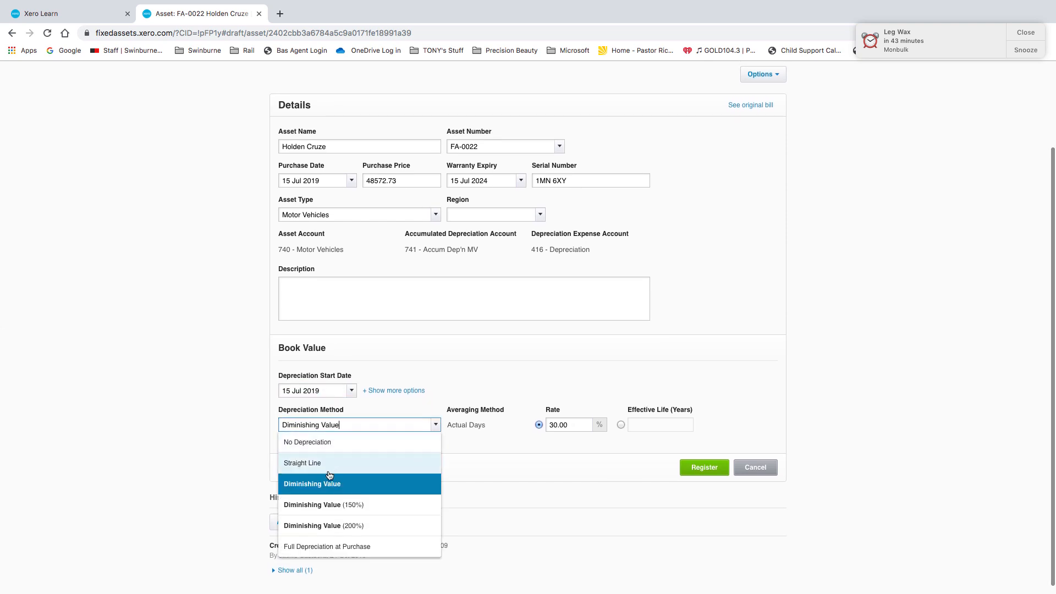
click(304, 464)
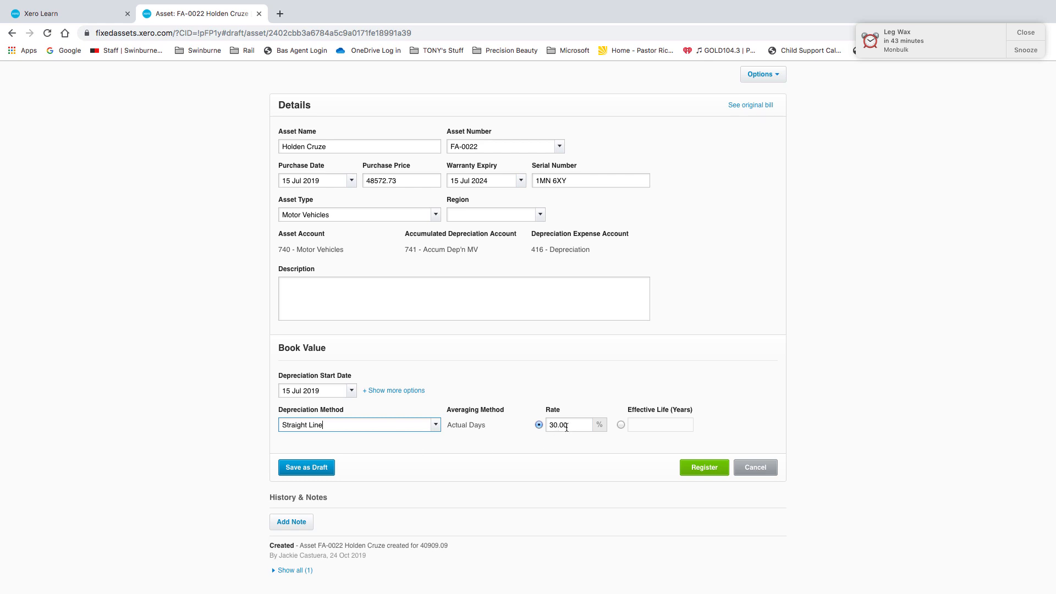
drag(572, 426, 534, 427)
text(25)
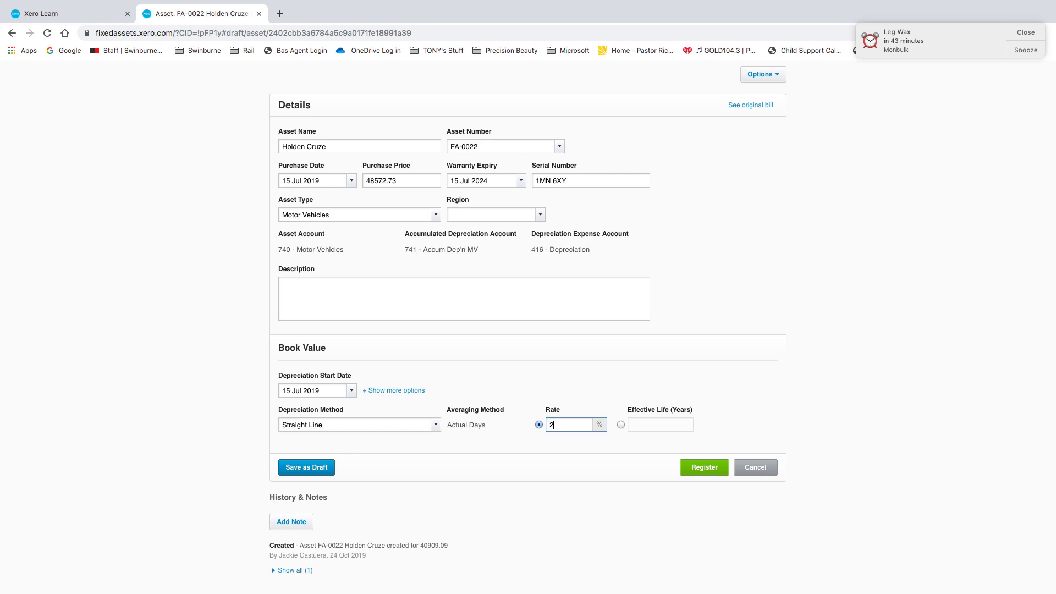
key(Tab)
Describe the Holden Cruze asset as "New Holden including dealer charges, stamp duty and extras. Metallic paint, mag wheels," and register it.
click(309, 291)
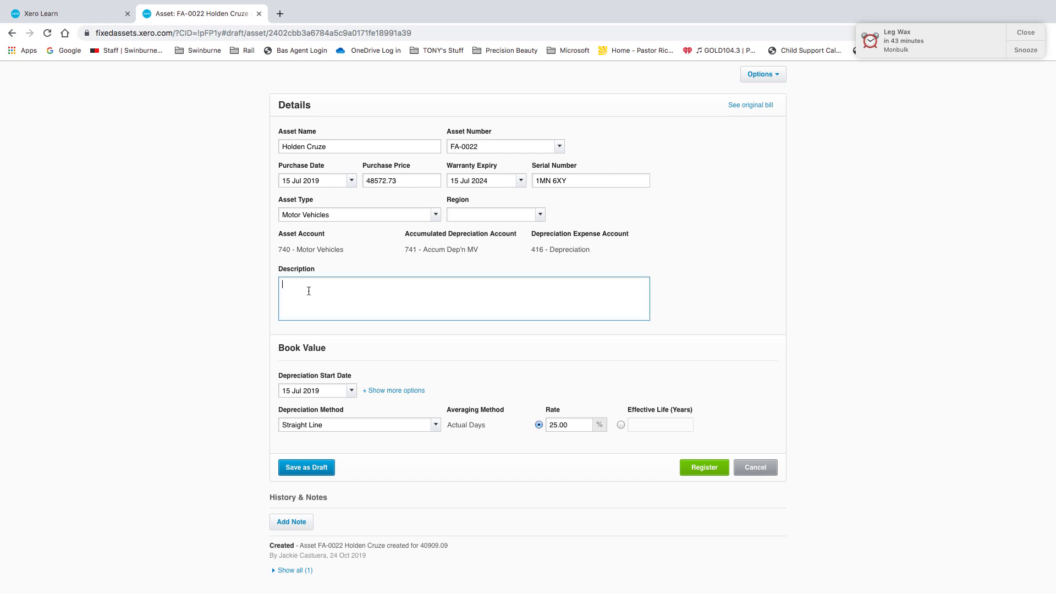
text(New Holden inlcui)
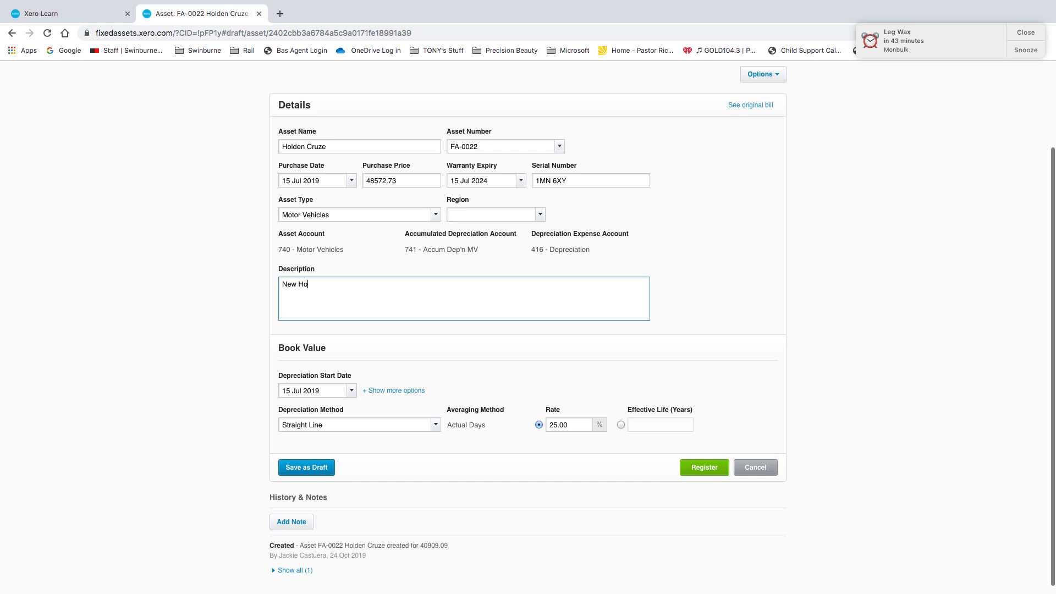
key(BackSpace)
key(BackSpace)
key(BackSpace)
key(BackSpace)
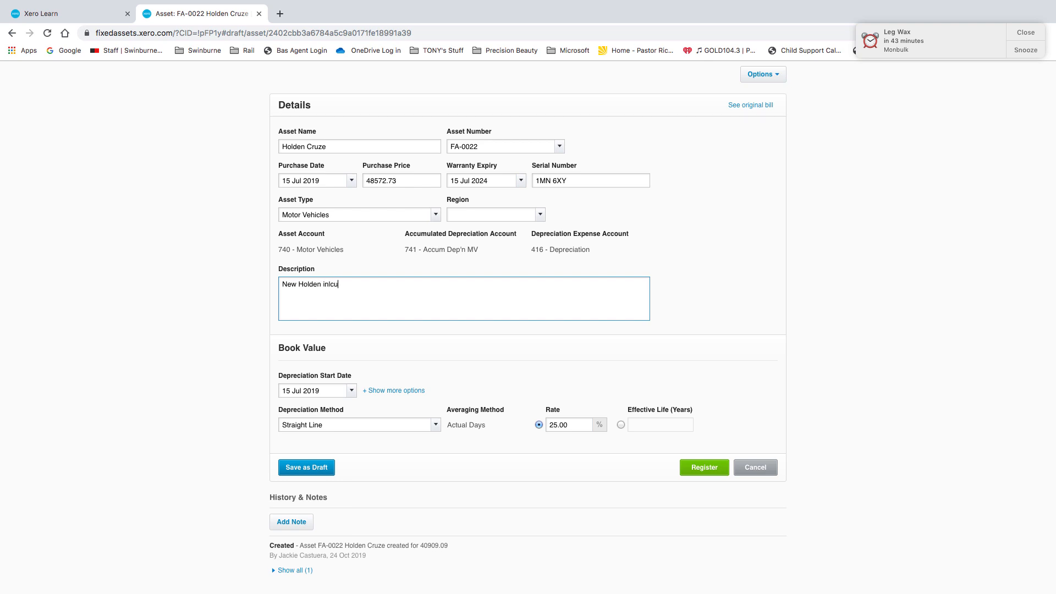
text(cluding d)
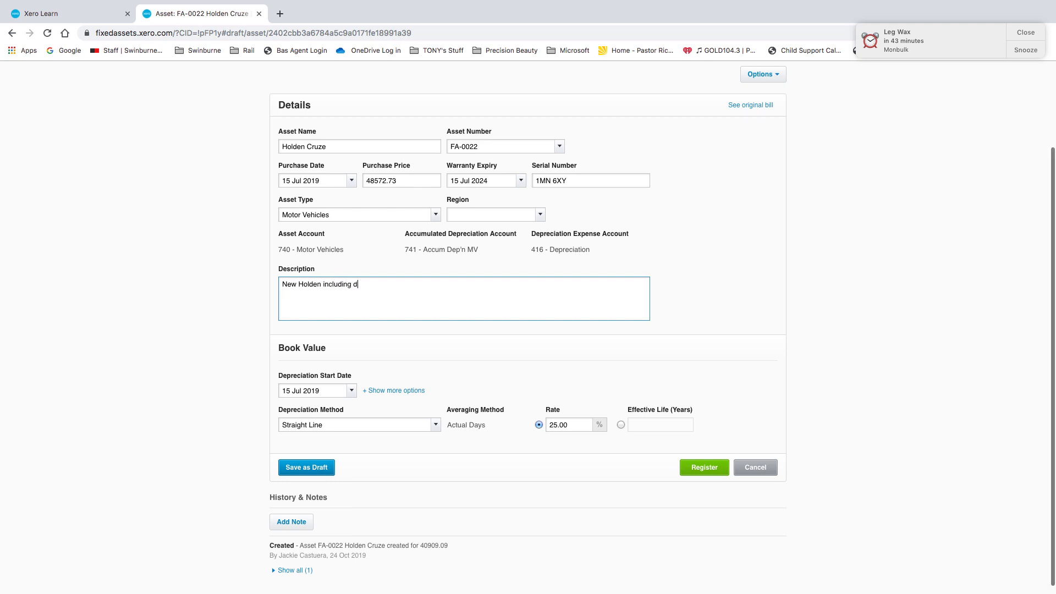
text(ealer charges.)
text( stampuduty)
key(BackSpace)
key(BackSpace)
key(BackSpace)
key(BackSpace)
key(BackSpace)
text(duty and extras.   Meta)
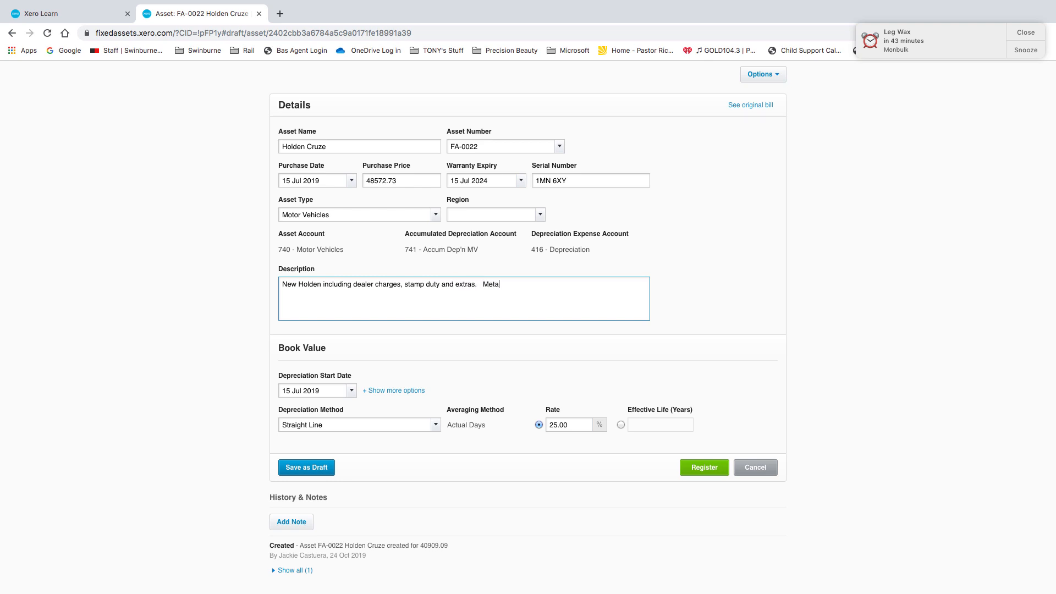
text(llic paint, )
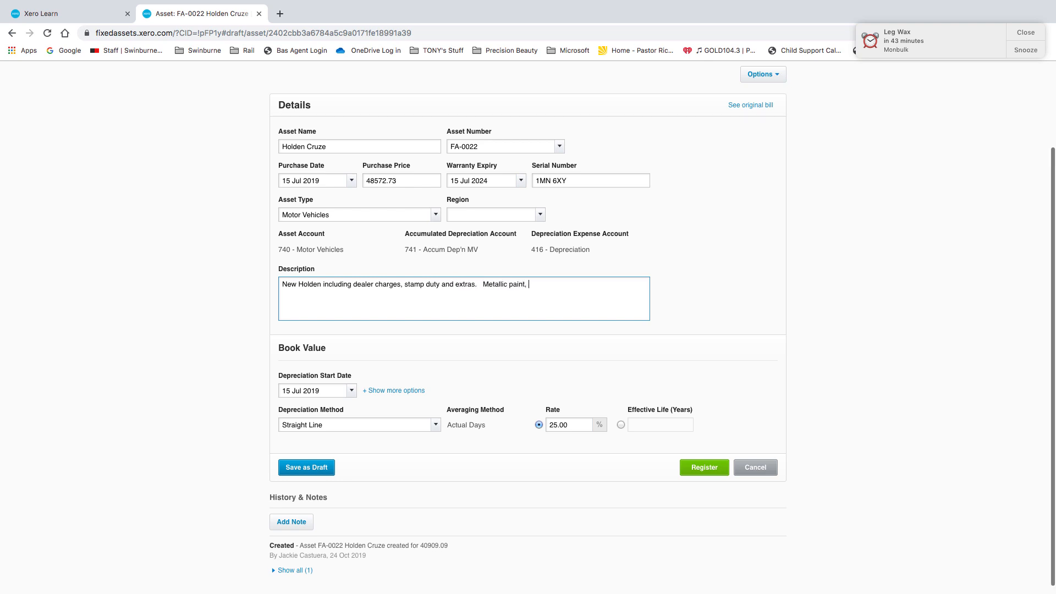
text(mag wheels,)
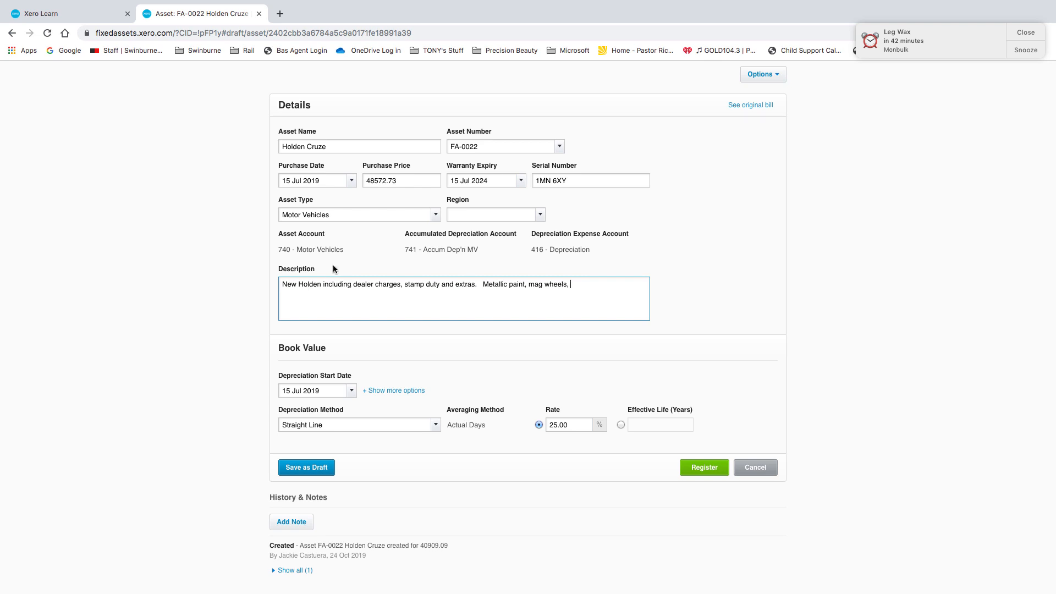
click(703, 469)
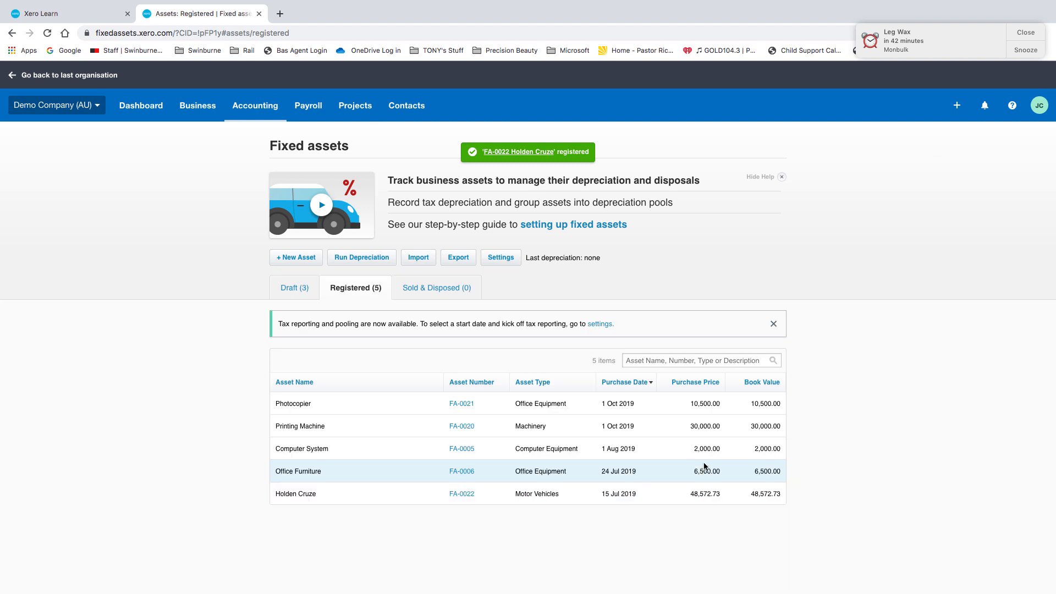
Delete the Stamp Duty, Optional Extras and Dealer Charges assets from the draft fixed assets.
click(295, 286)
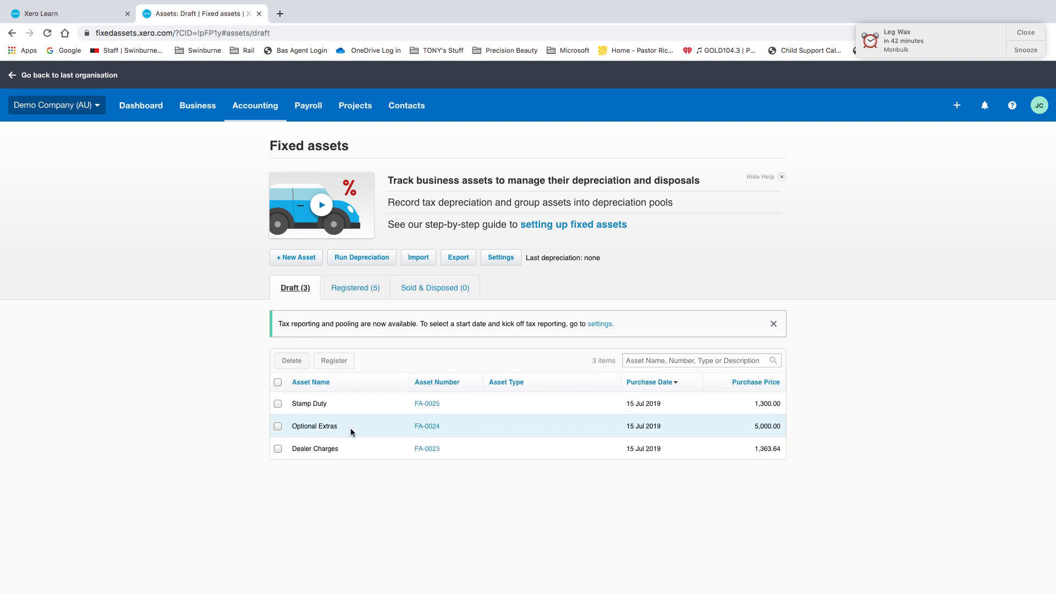
click(278, 404)
click(278, 426)
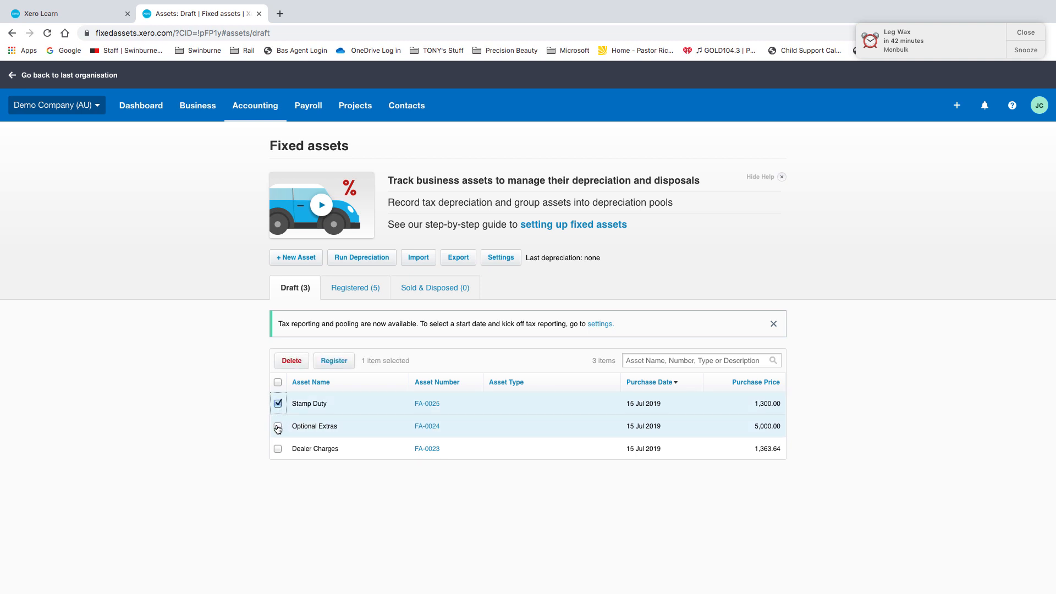
click(278, 448)
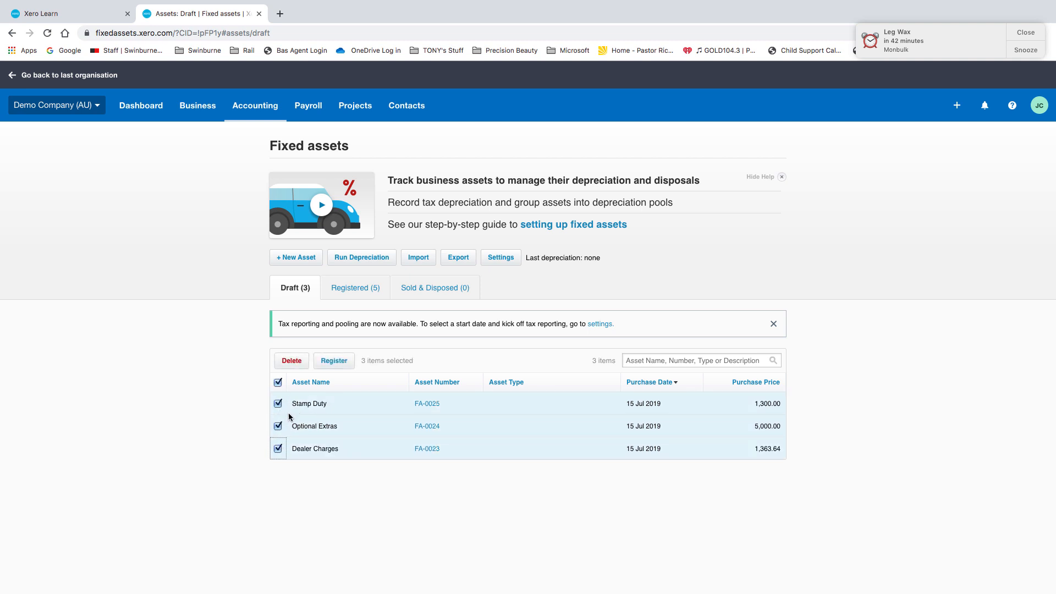
click(291, 361)
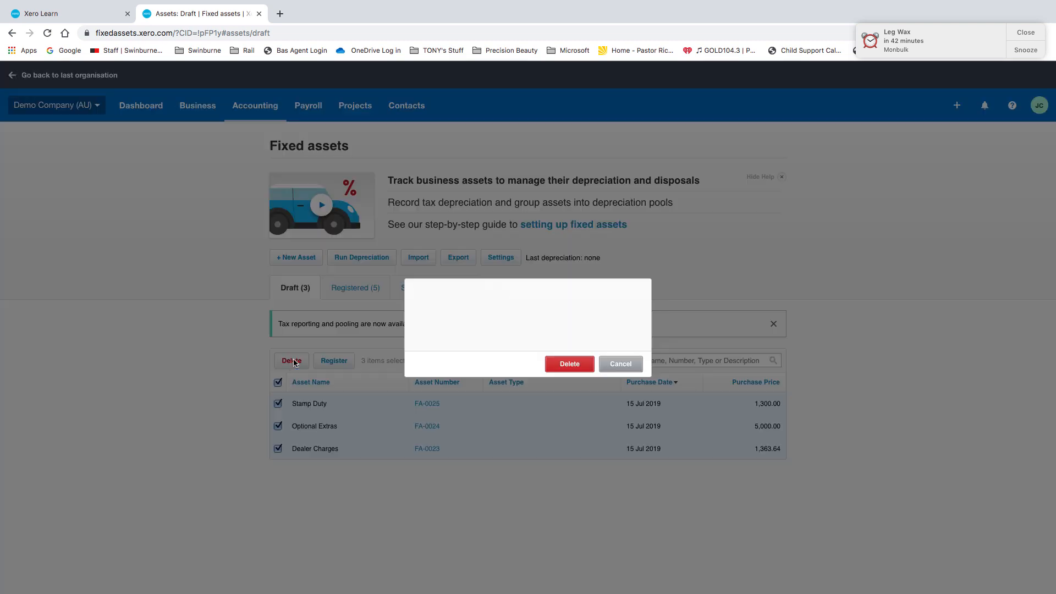
click(569, 364)
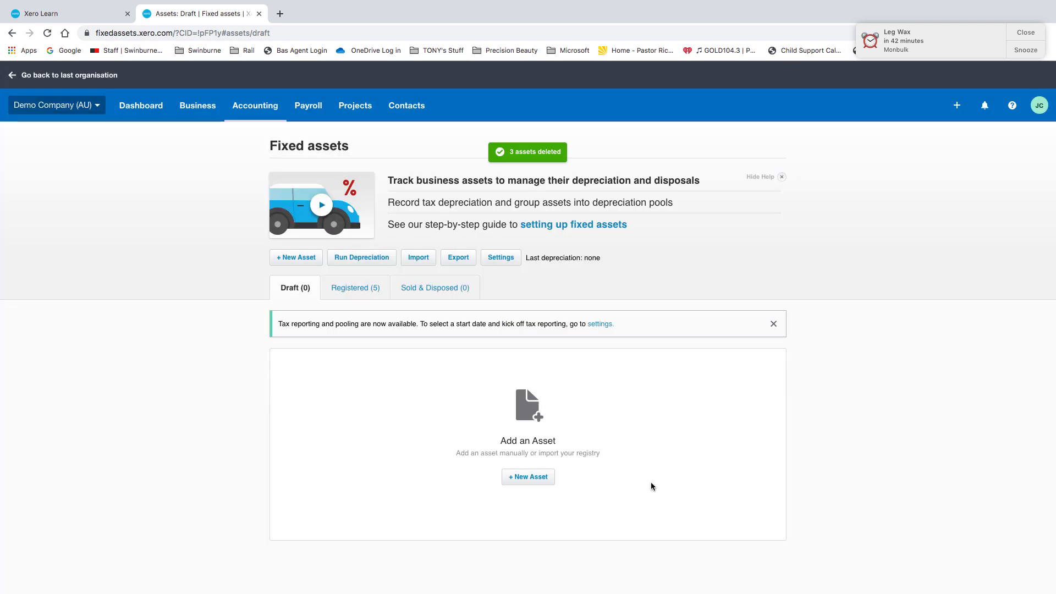
Start a new bill from the purchases overview with PC Printing as the new supplier.
click(207, 110)
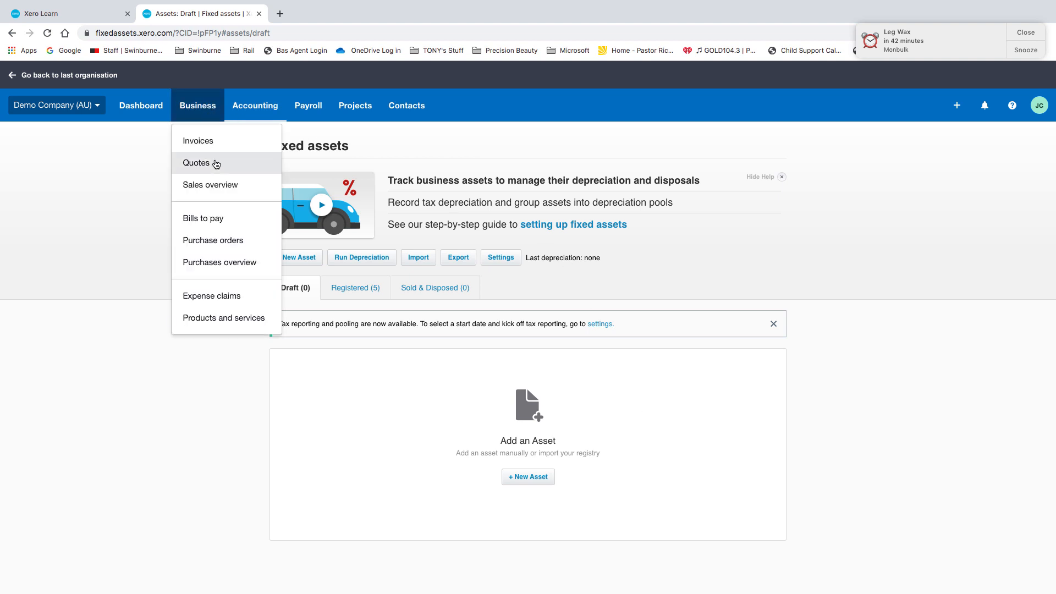
click(216, 262)
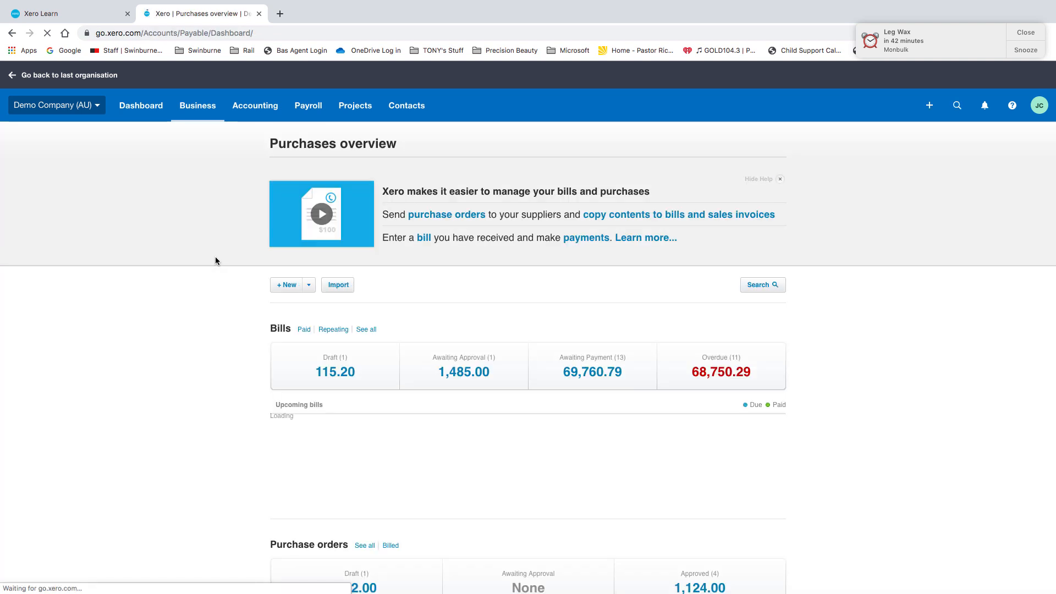
click(290, 290)
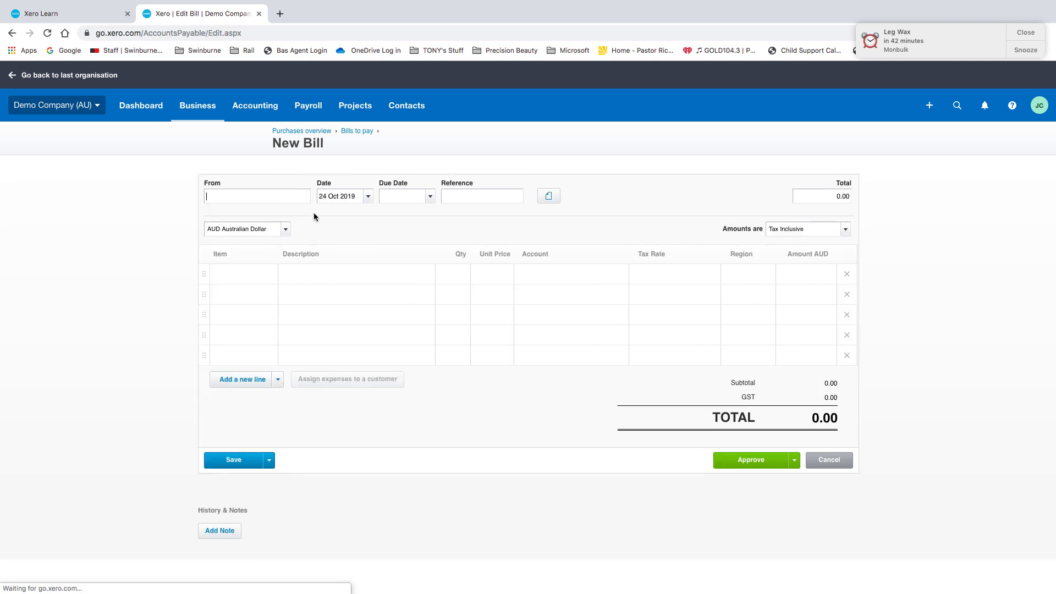
click(297, 202)
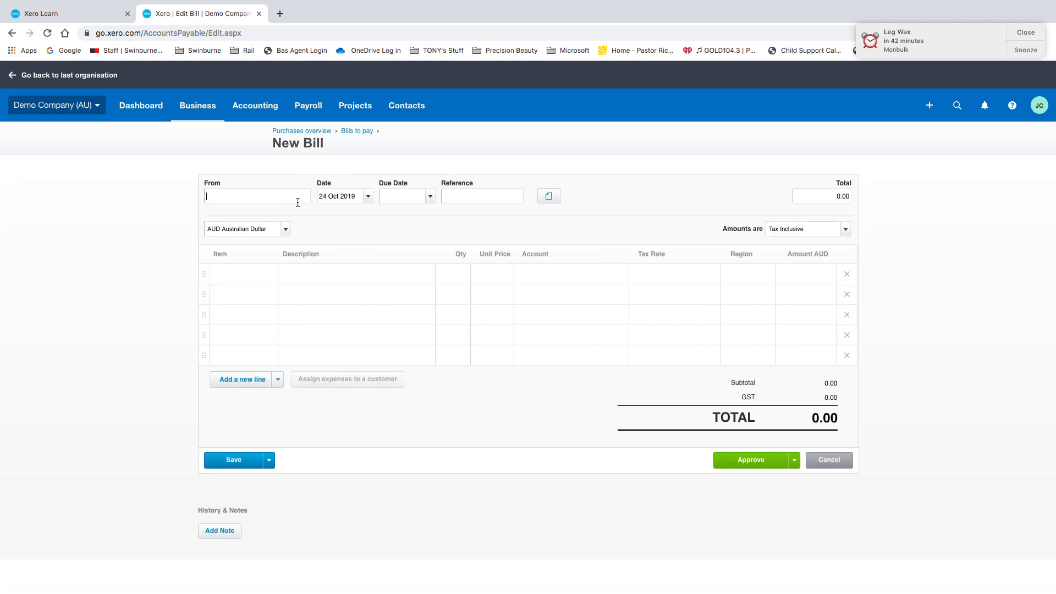
text(Pc Co)
key(BackSpace)
key(BackSpace)
key(BackSpace)
key(BackSpace)
text(C P)
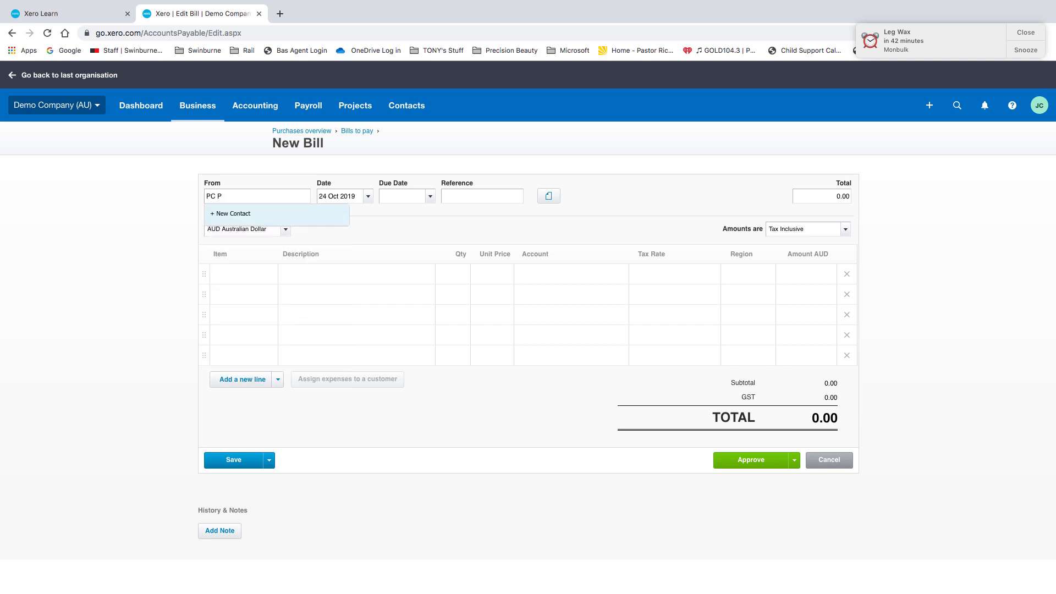
text(rinting)
key(Tab)
key(Tab)
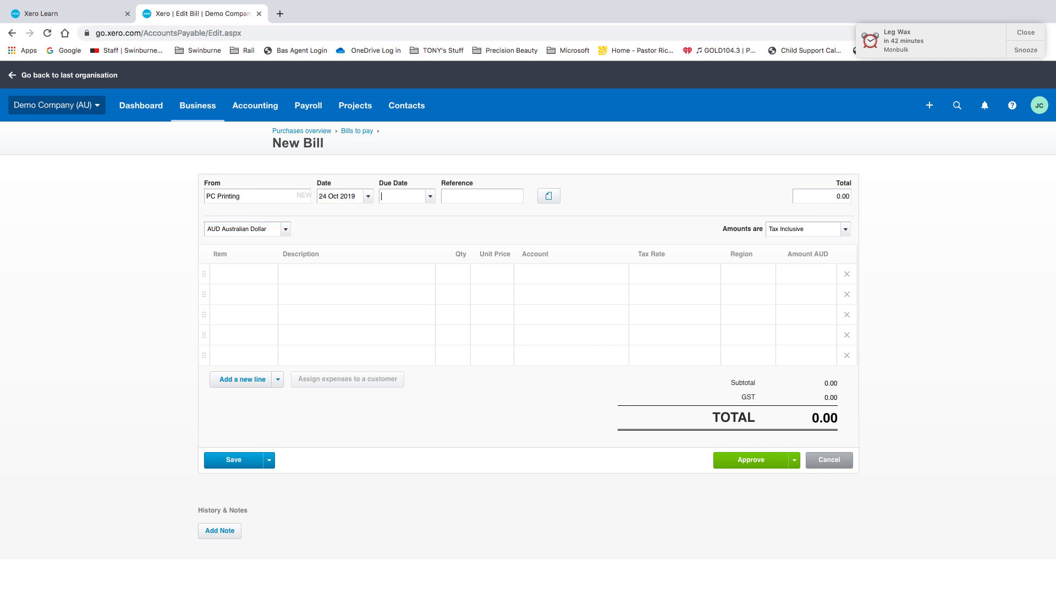
Set the PC Printing bill's due date to 31 Oct 2019 and its reference to PC456.
text(31/10/2019)
key(Tab)
text(PC456)
key(Tab)
key(Tab)
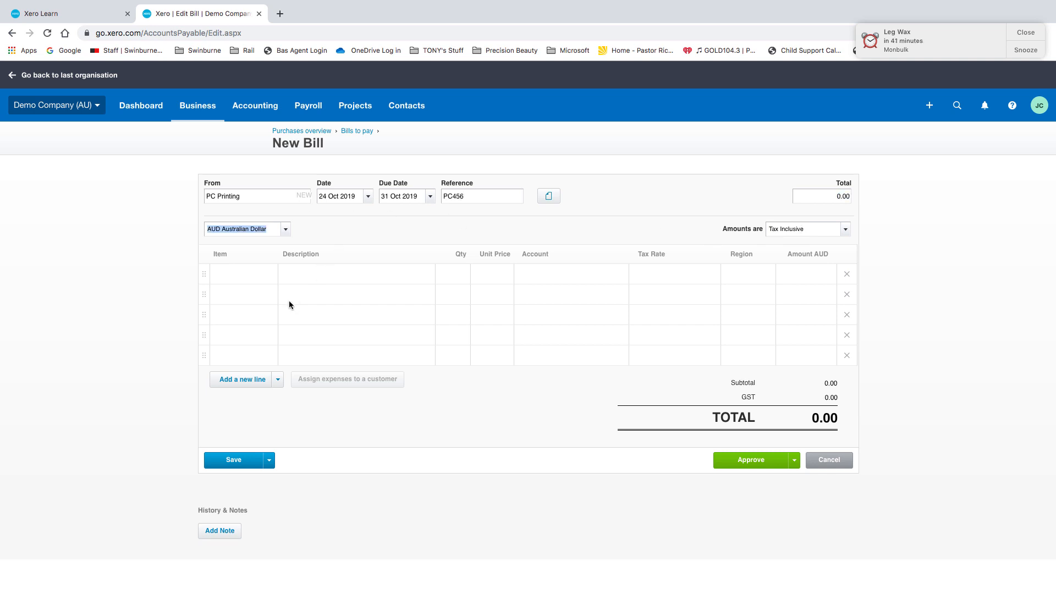
Fill the bill's first line with the description Photo Copier, quantity 1 and unit price 7,500.00.
key(Tab)
key(Tab)
click(331, 279)
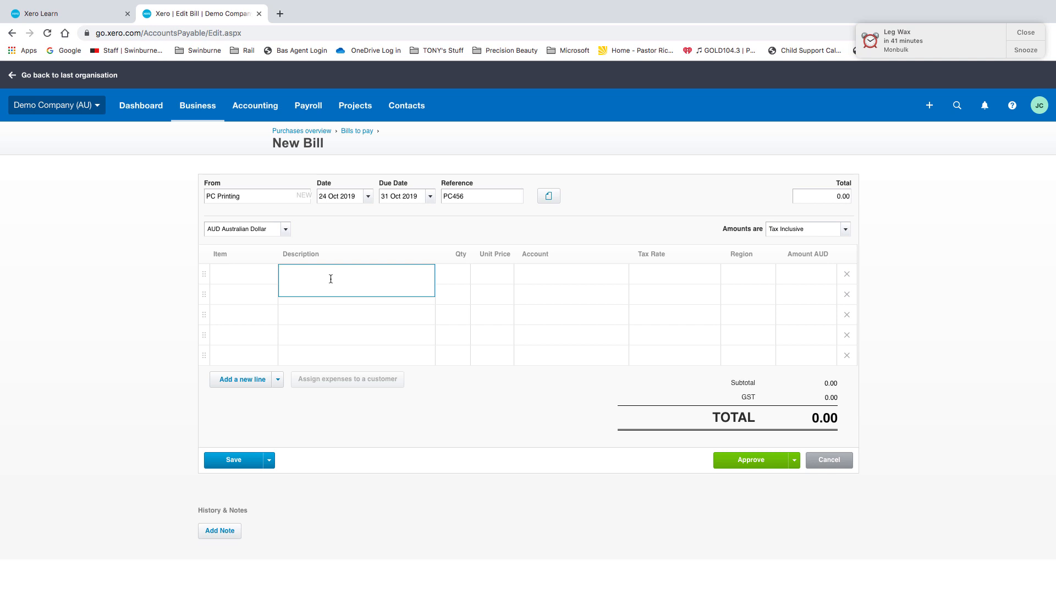
text(Photo Copier)
key(Tab)
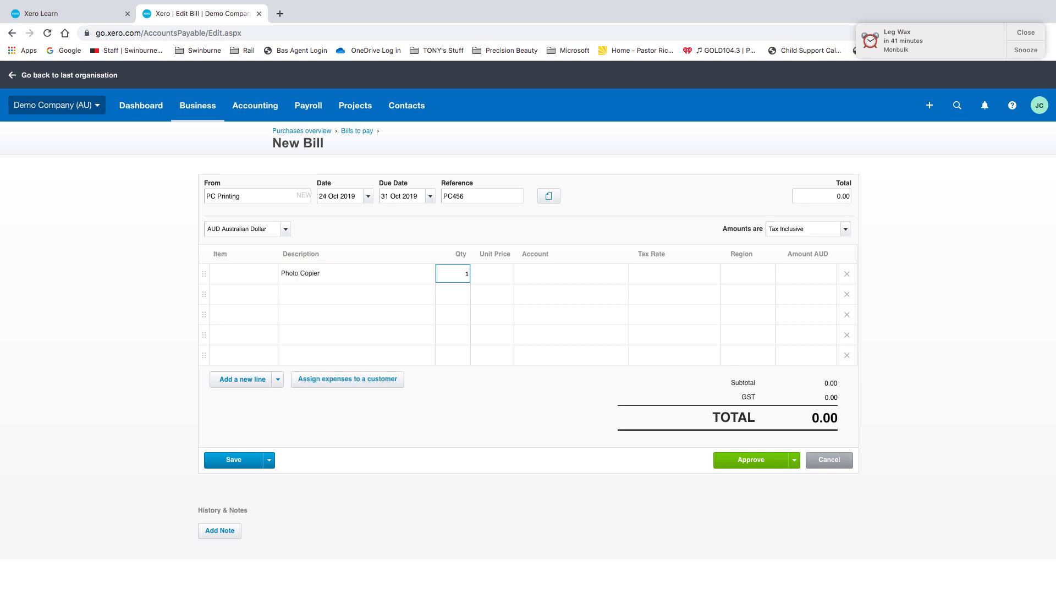
key(Tab)
text(75000)
key(BackSpace)
key(Tab)
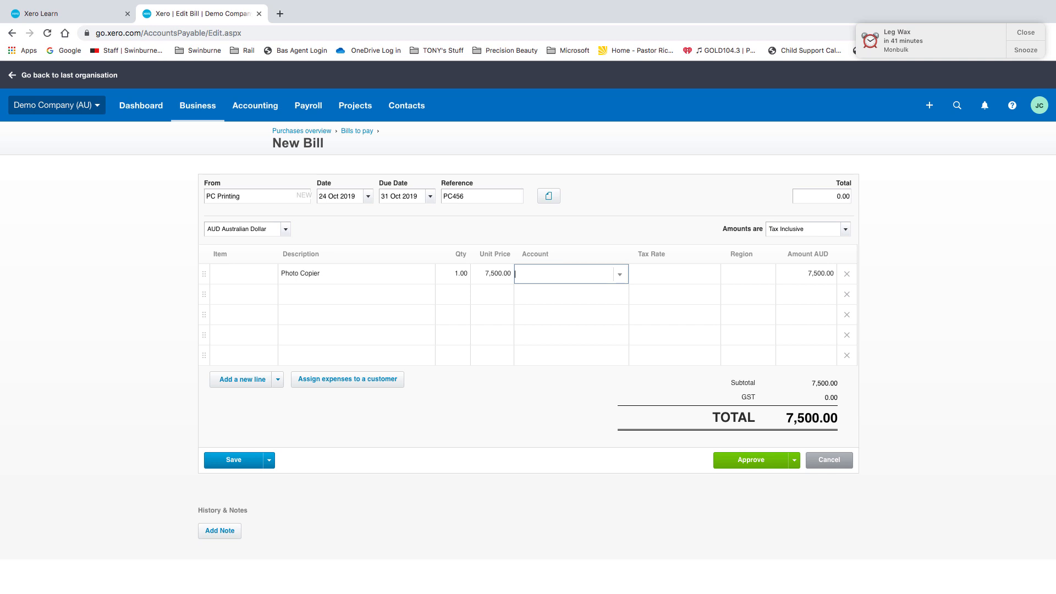
Code the Photo Copier line to account 710 - Office Equipment and approve the bill.
text(o)
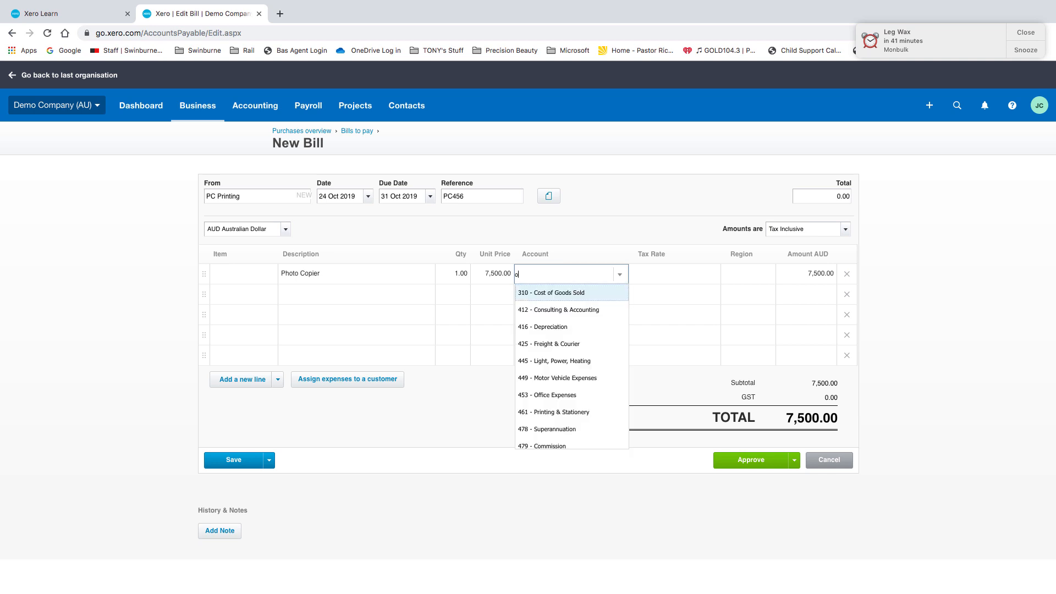
text(ff)
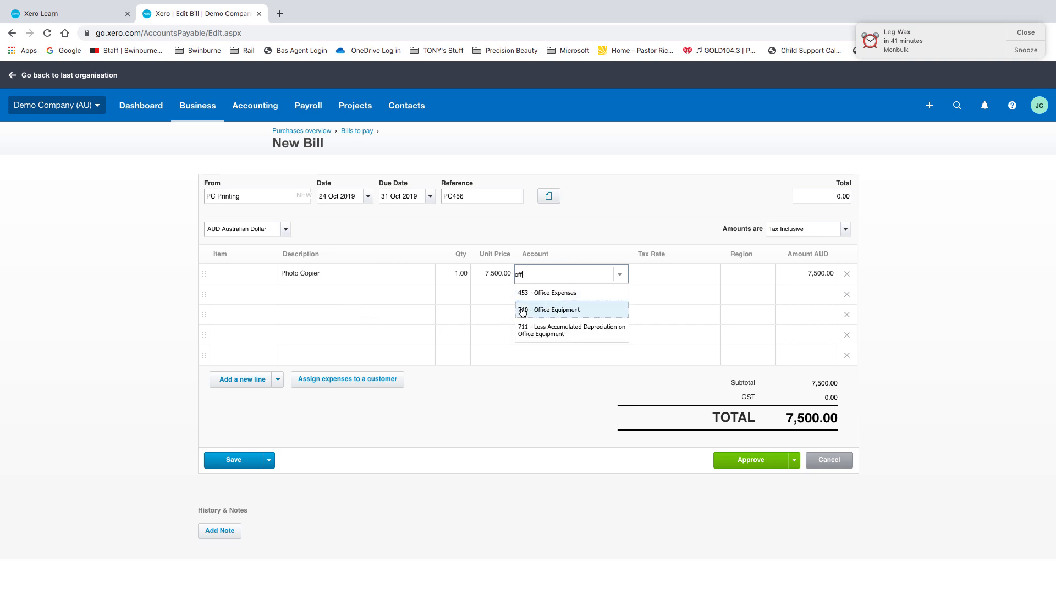
click(534, 310)
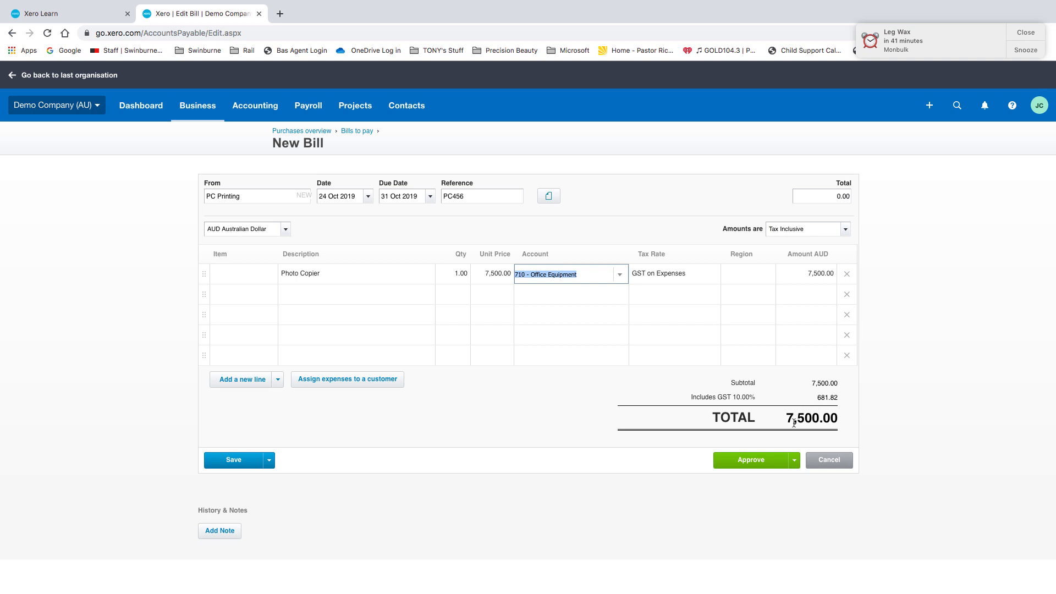
click(753, 461)
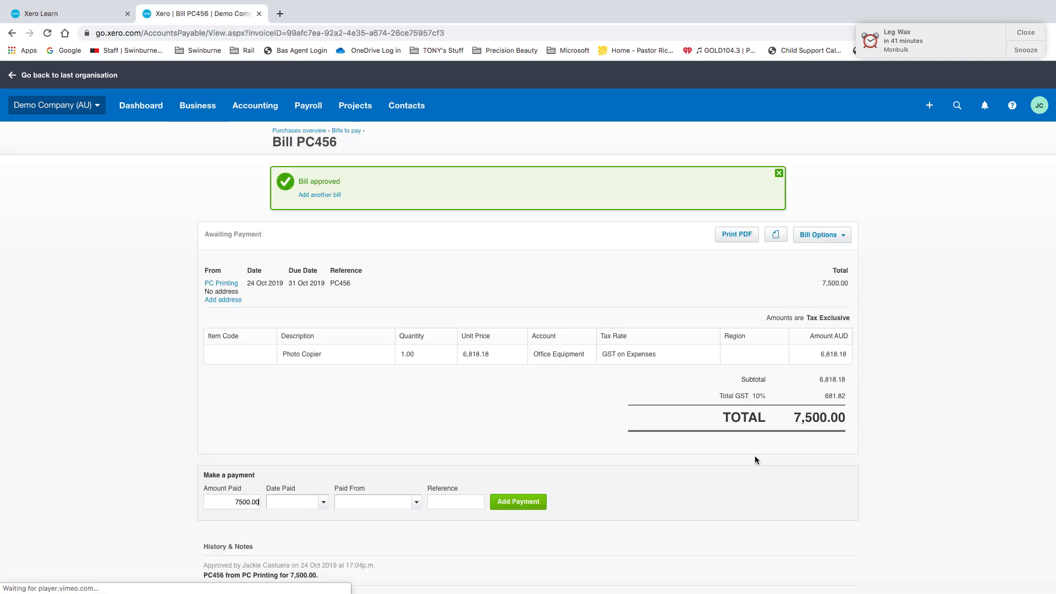
Open the draft Photo Copier fixed asset and set its warranty expiry to 24 Oct 2020.
click(255, 105)
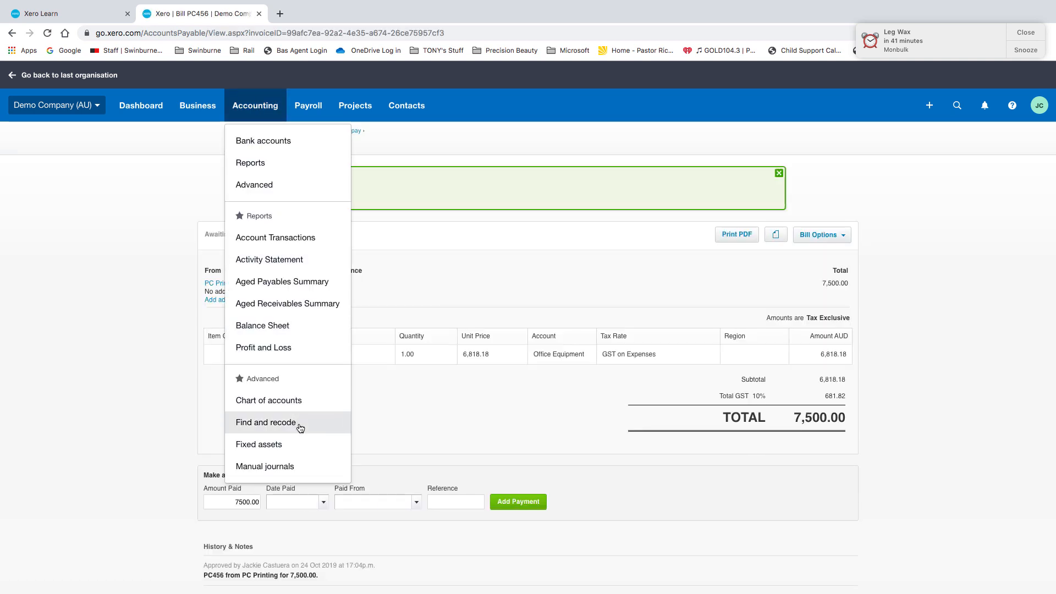
click(267, 444)
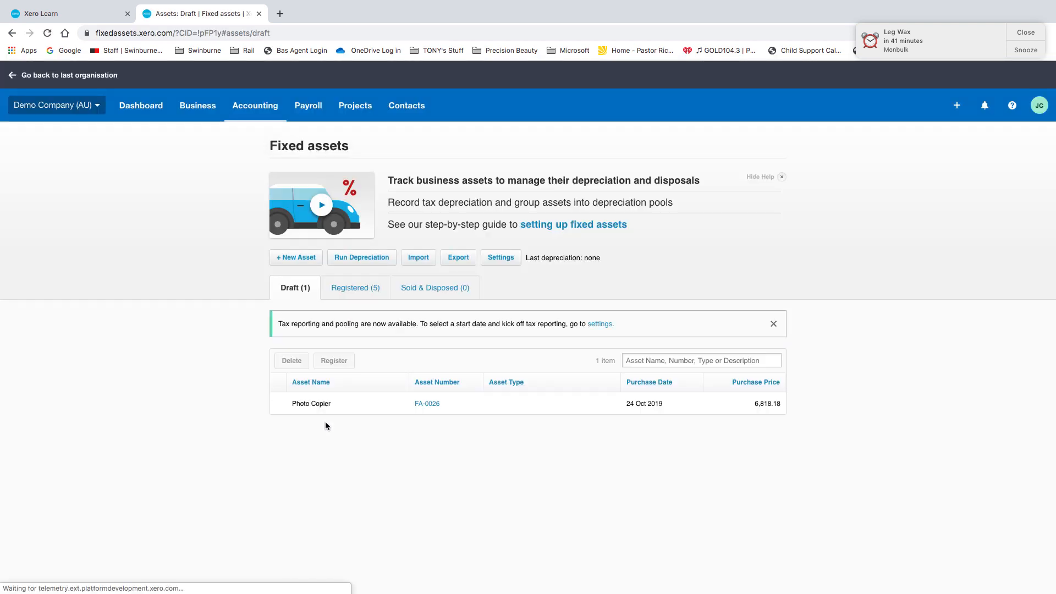
click(434, 406)
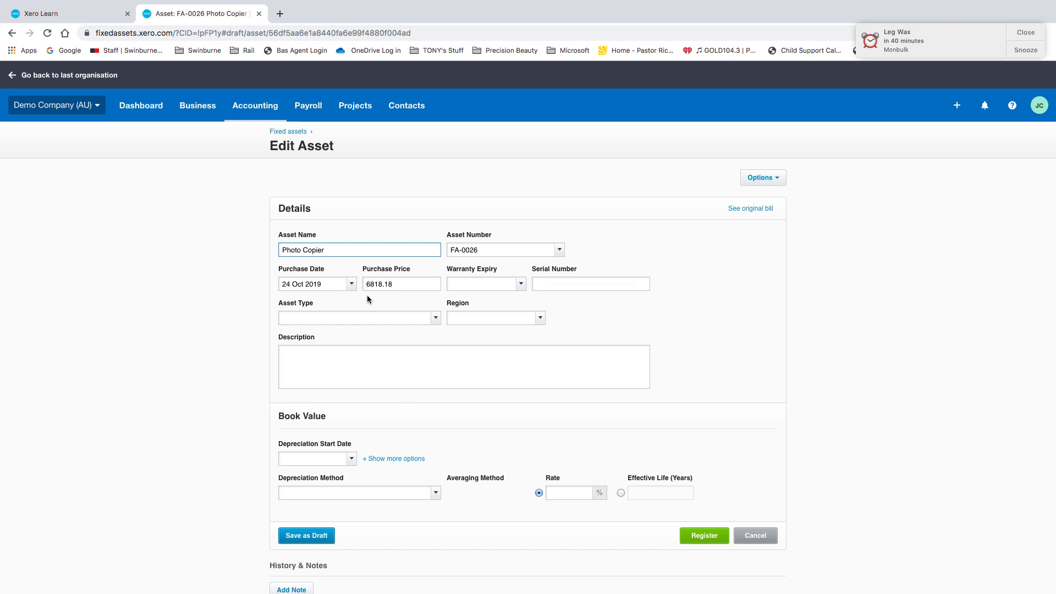
click(501, 284)
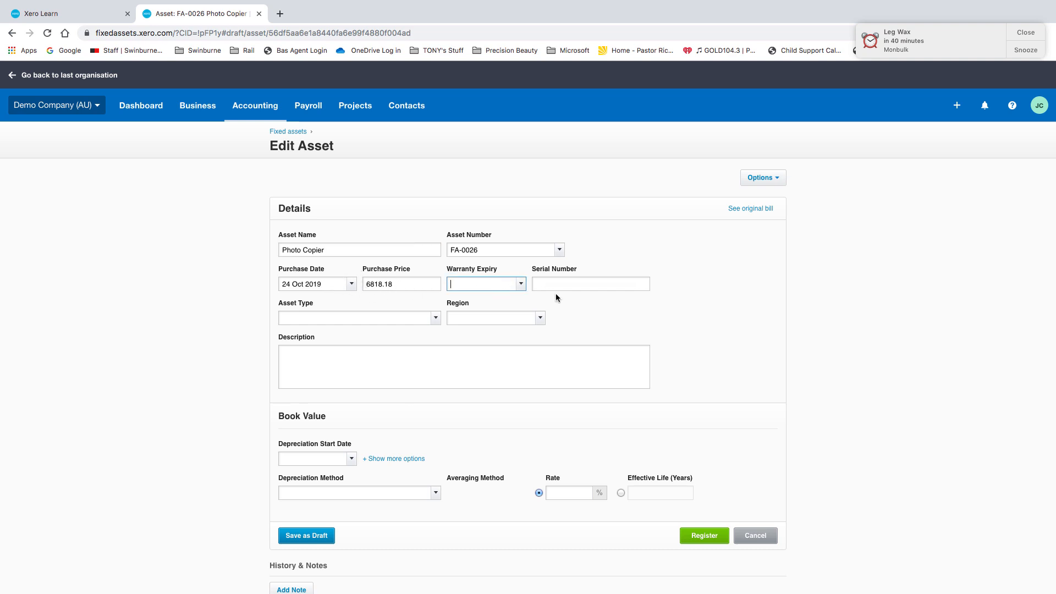
text(24/10/2020)
key(Tab)
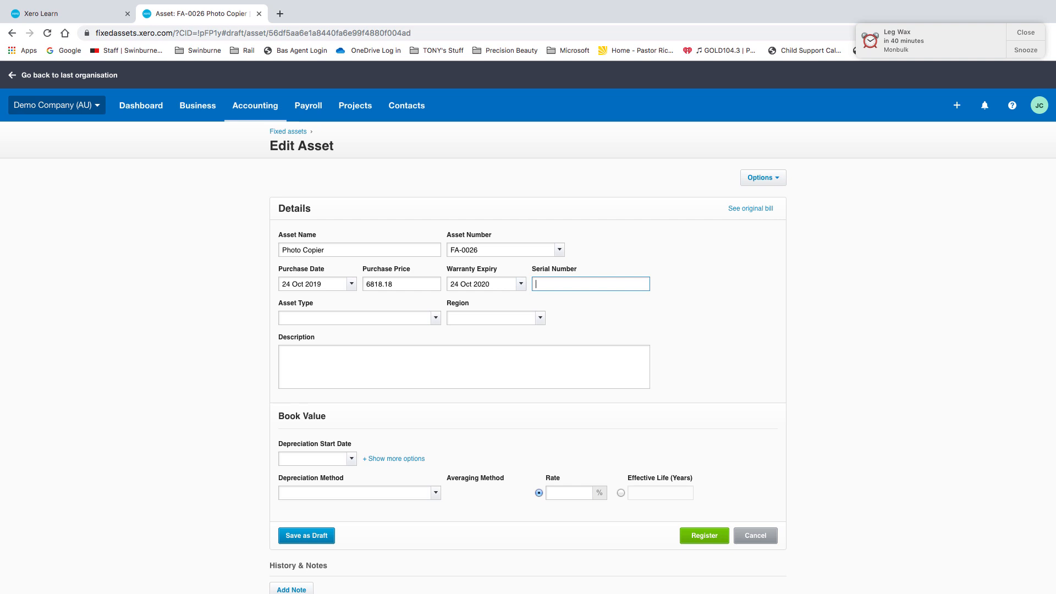
Enter PCX23 as the Photo Copier's serial number and set its asset type to Office Equipment.
text(PCX23)
key(Tab)
click(435, 325)
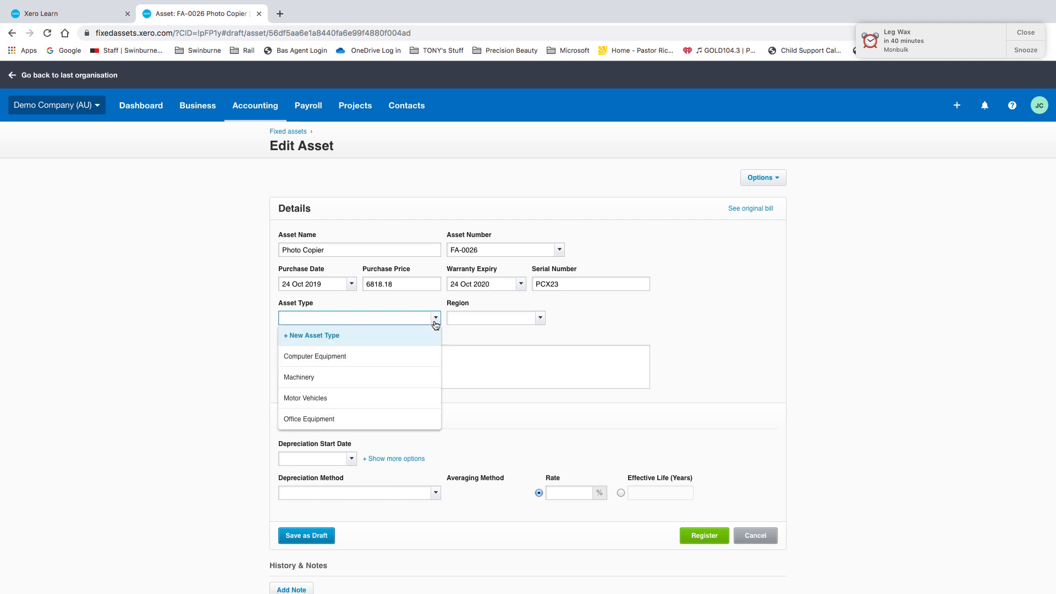
click(330, 421)
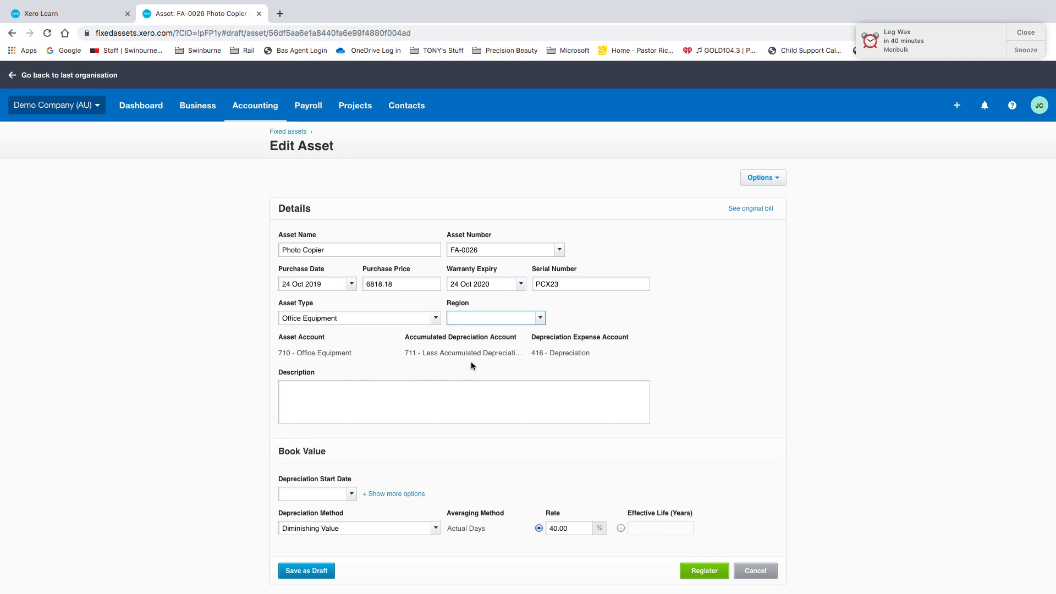
scroll(545, 389, down, 4)
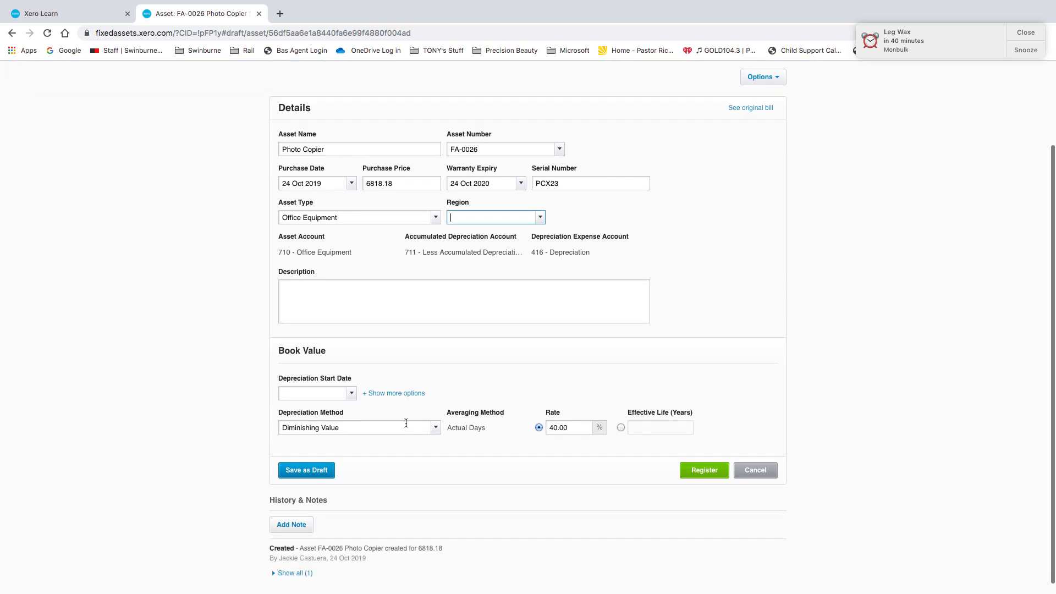
Set the Photo Copier's depreciation start date to 24 Oct 2019 and register the asset.
click(352, 393)
click(394, 527)
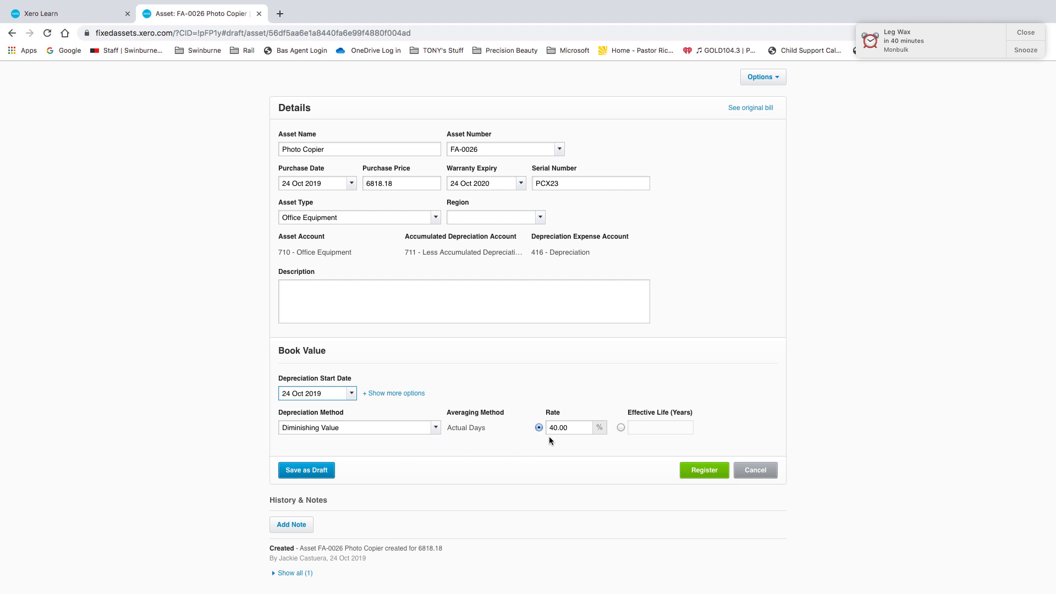
click(706, 470)
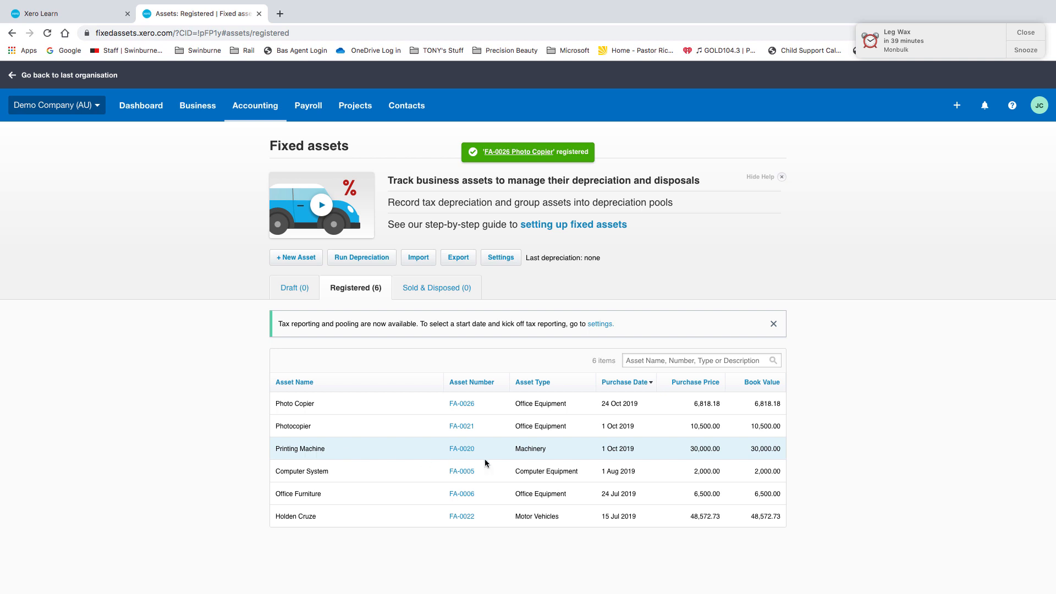
Create a new bill from the purchases overview with XYZ Company as the supplier.
click(201, 110)
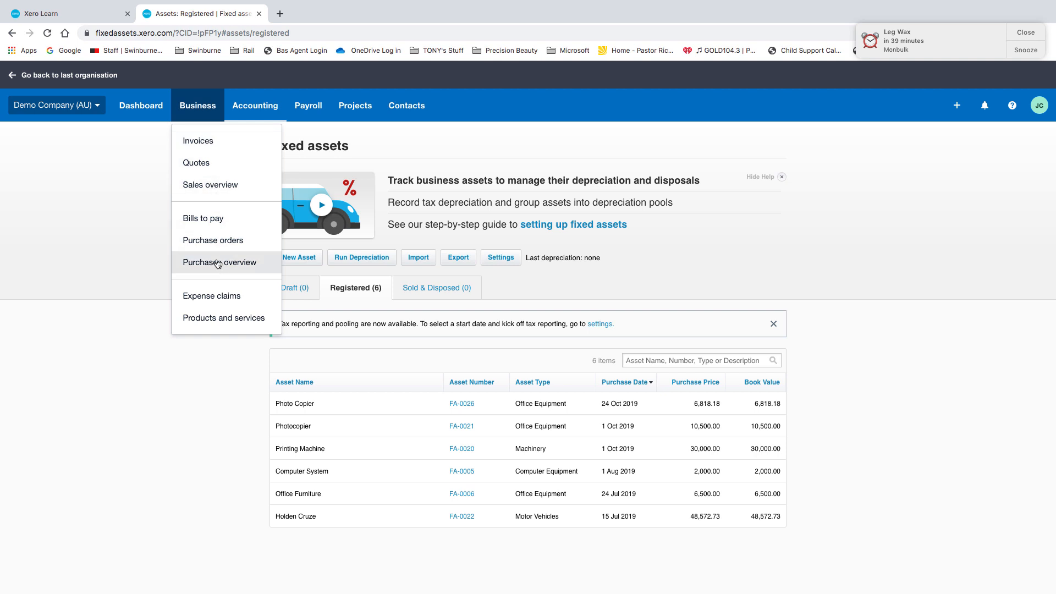
click(216, 262)
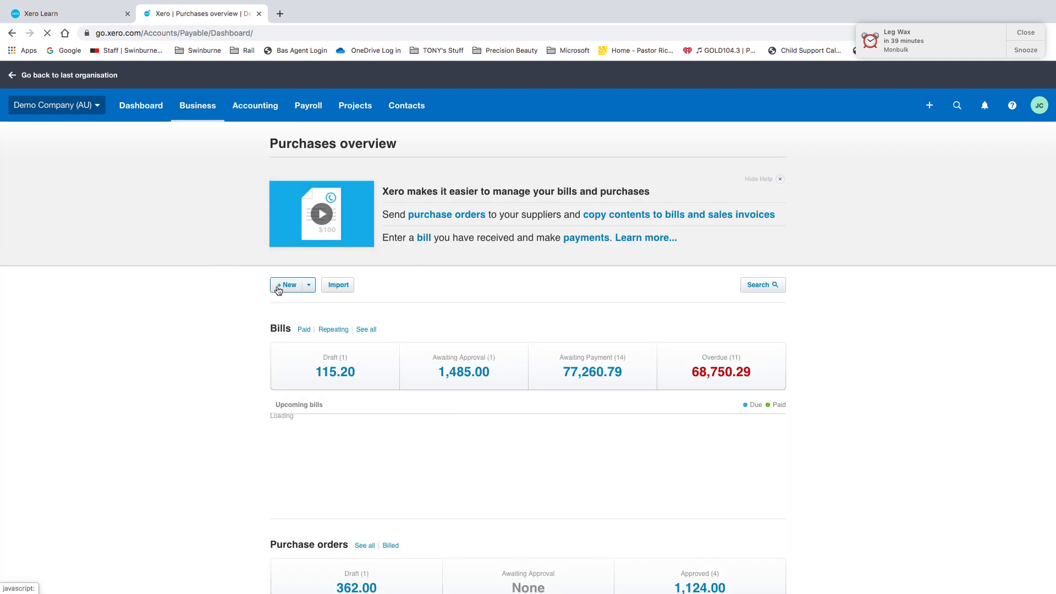
click(286, 285)
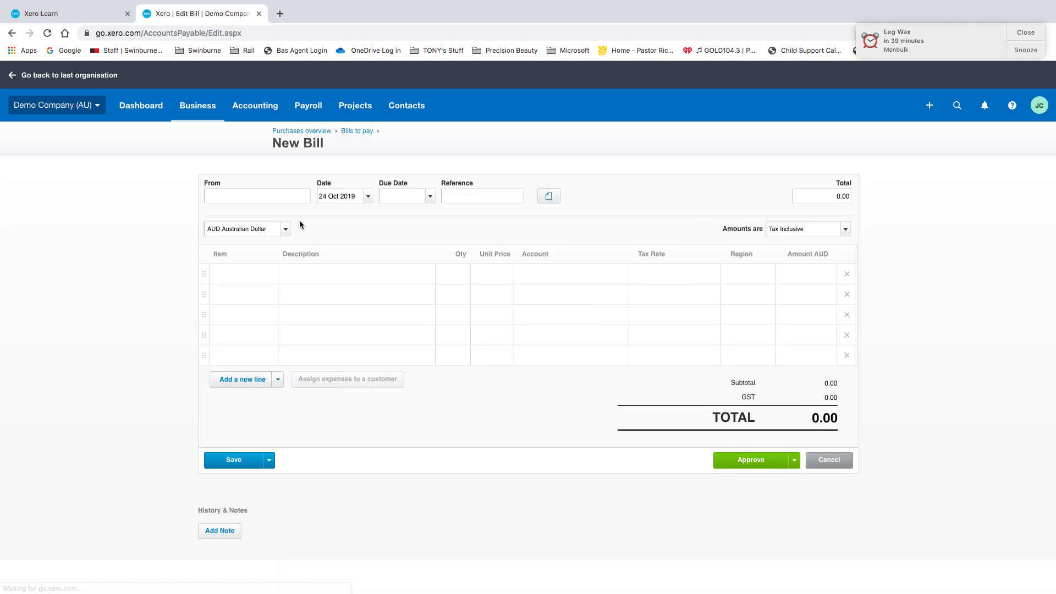
text(XYZ Compny)
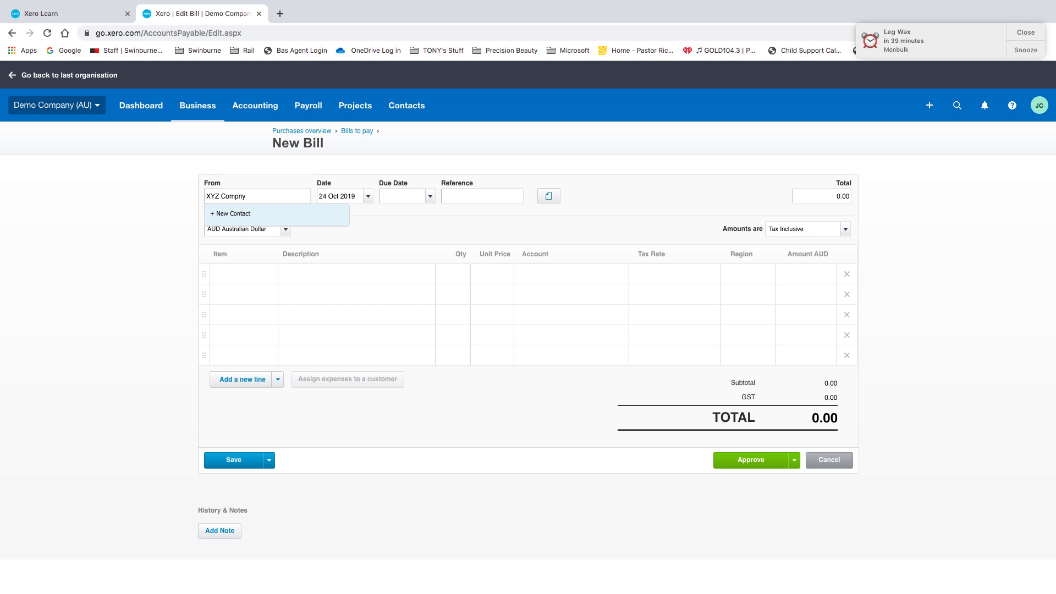
key(BackSpace)
text(an)
key(Tab)
Date the XYZ Company bill 1 Oct 2019 and set its due date to 24 Oct 2019.
text(1/10/2019)
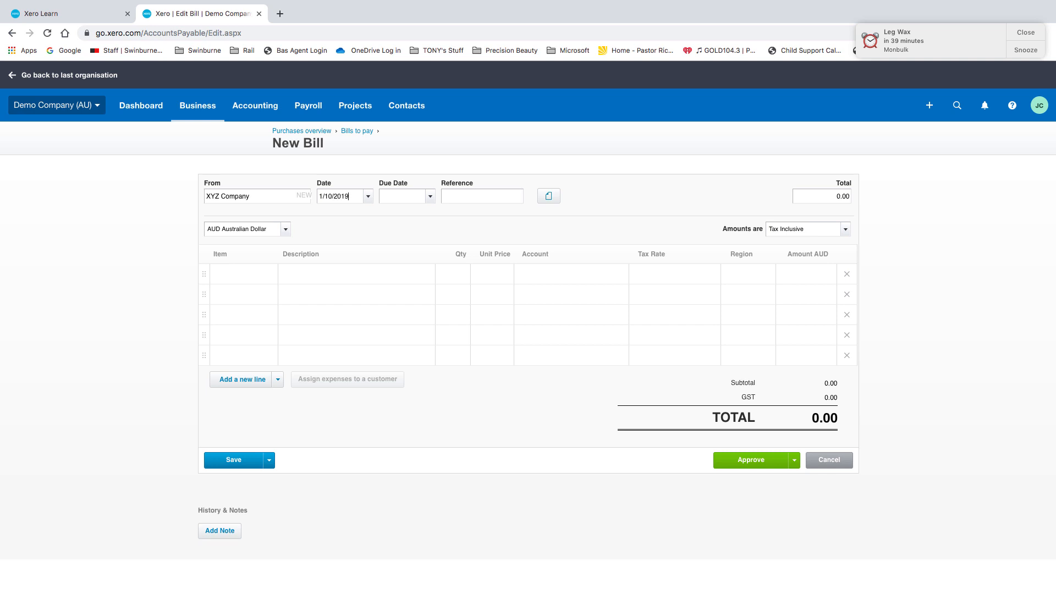
key(Tab)
text(31/102019)
key(Tab)
key(Tab)
key(Tab)
key(Tab)
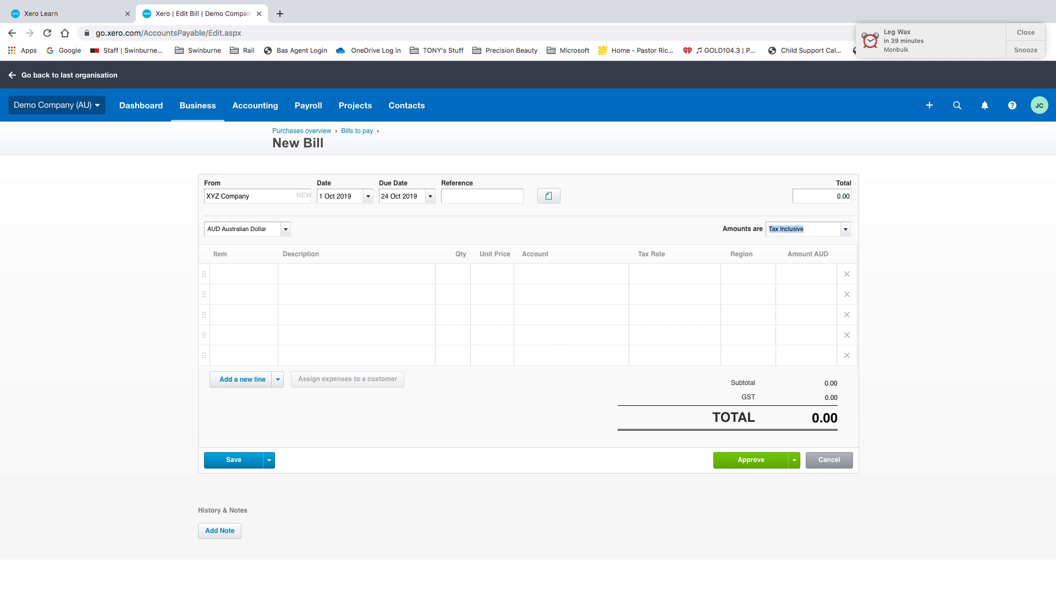
Fill the bill's first line with the description Printing Machine, quantity 1 and unit price 33,000.00.
key(Tab)
key(Tab)
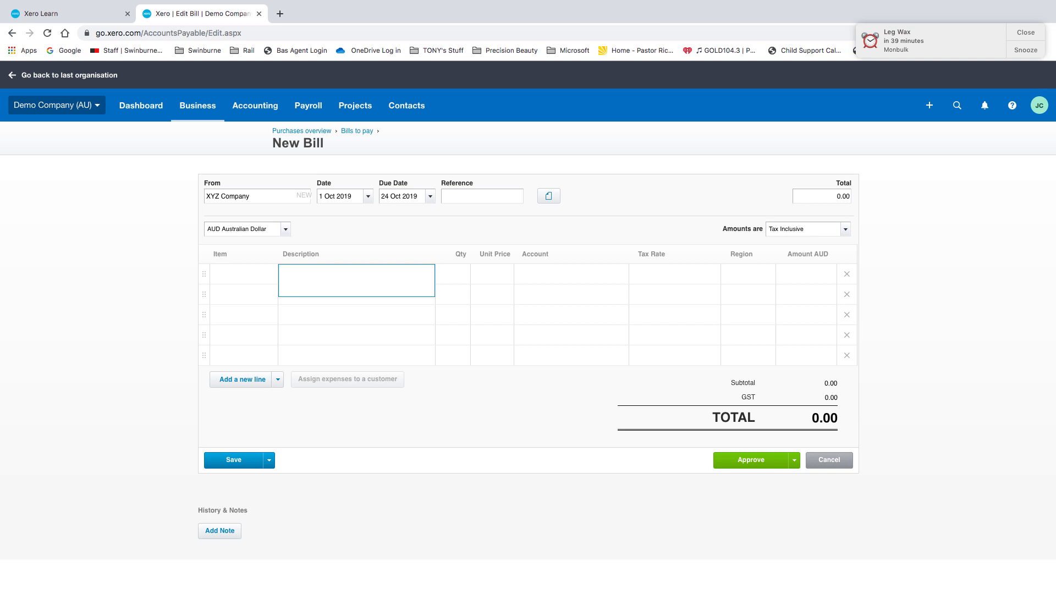
text(Printing <Machine)
key(Tab)
text(1)
key(Tab)
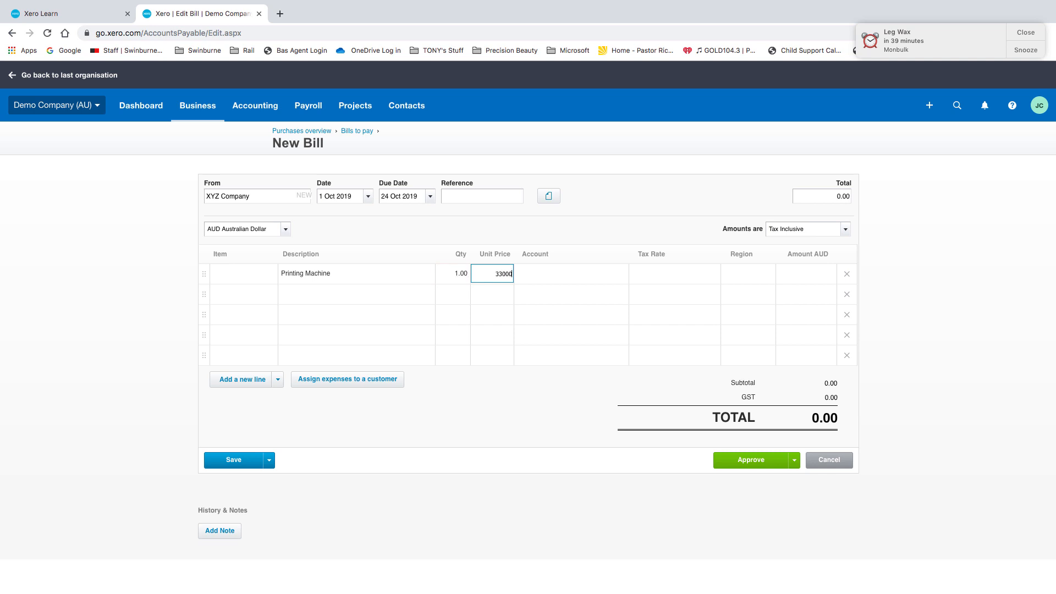
key(Tab)
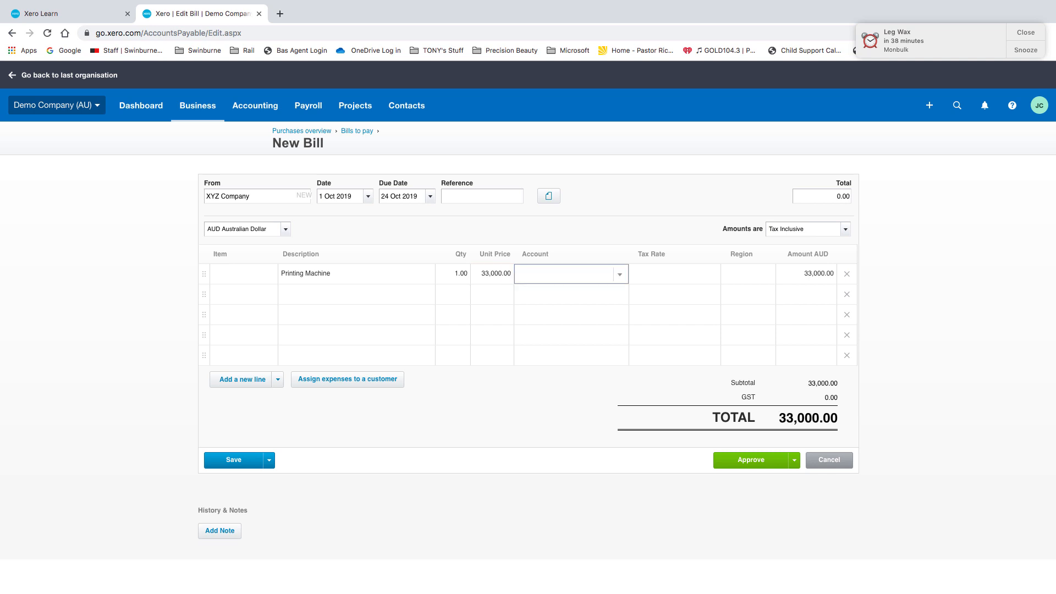
Code the Printing Machine line to account 730 - Machinery and approve the bill.
text(mac)
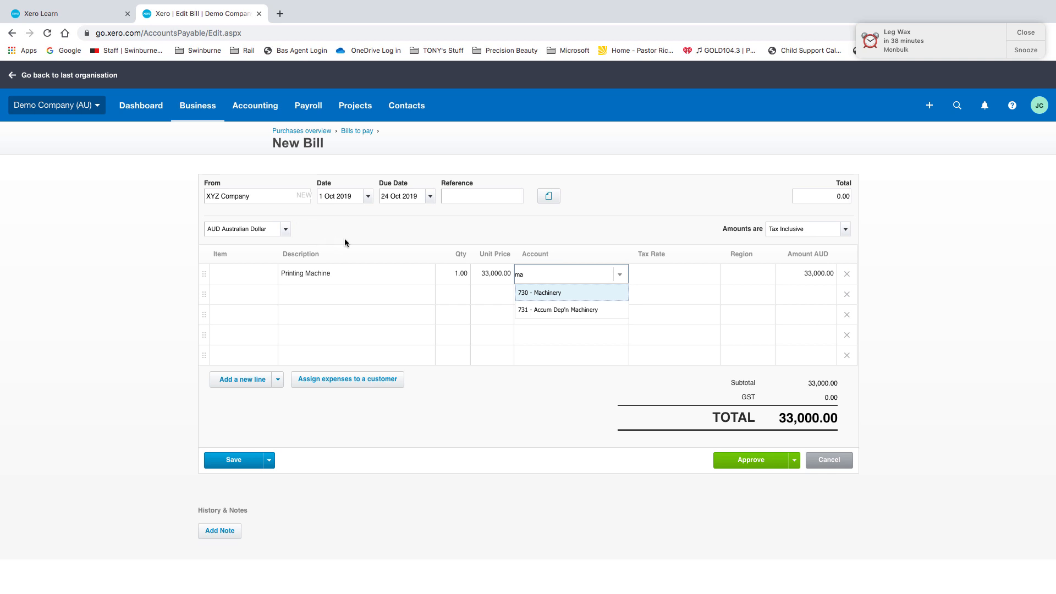
click(545, 293)
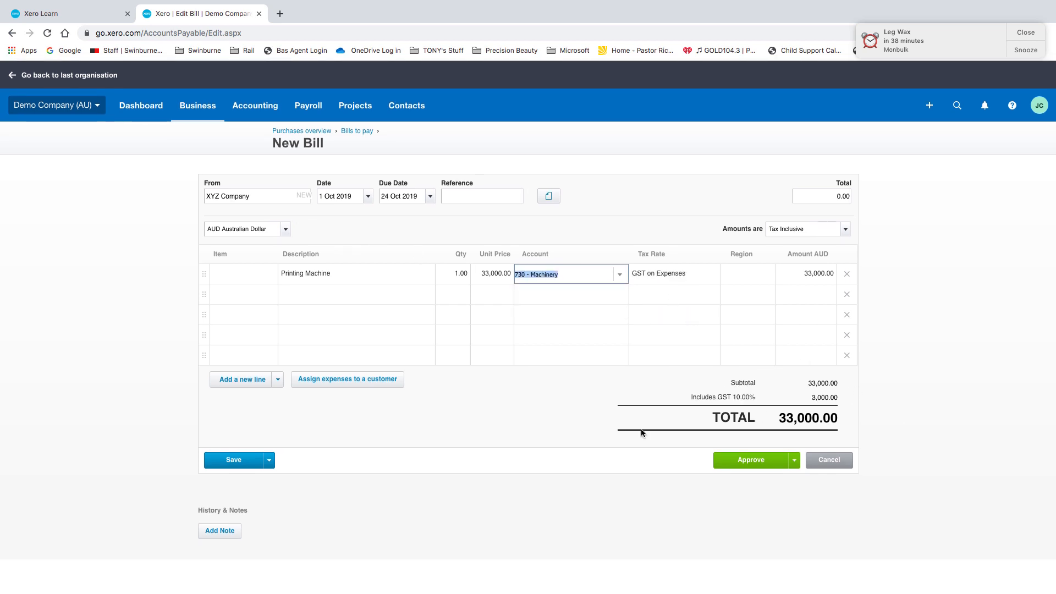
click(752, 462)
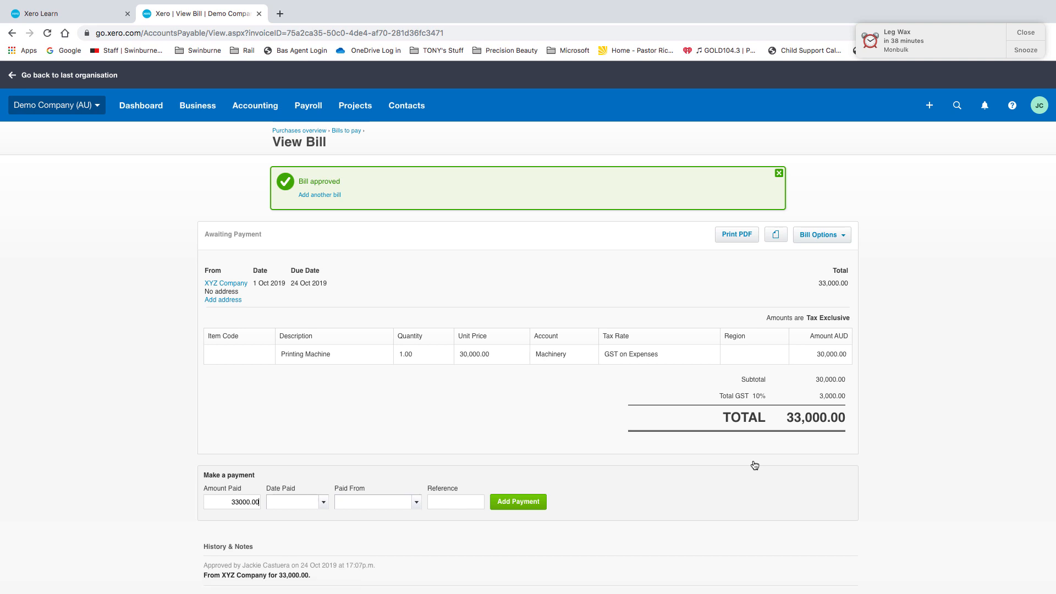
Check the registered fixed assets for the Printing Machine and delete its duplicate draft asset.
click(254, 105)
click(281, 440)
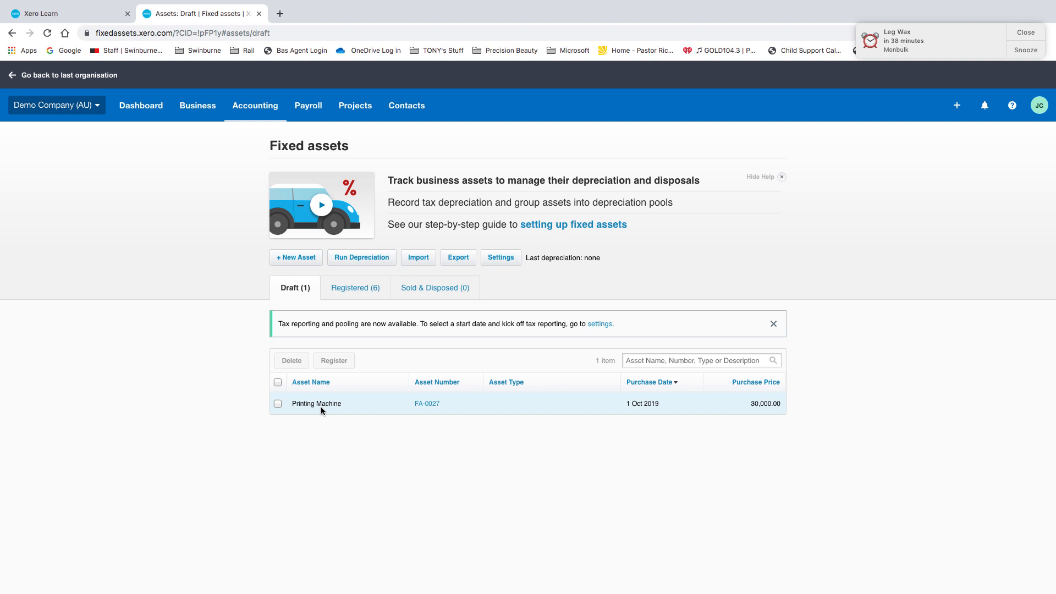
click(357, 289)
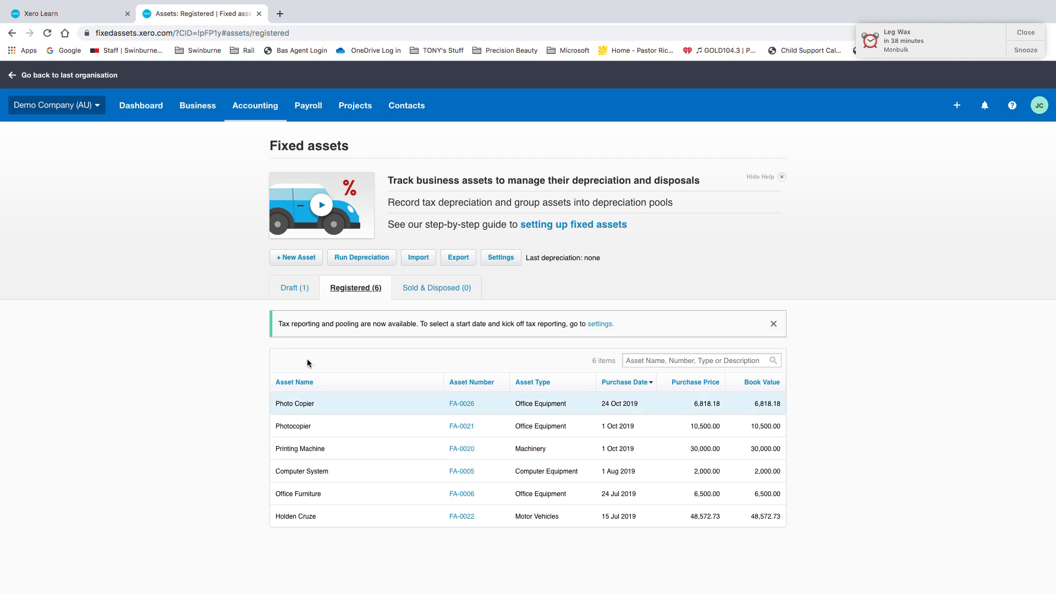
click(293, 290)
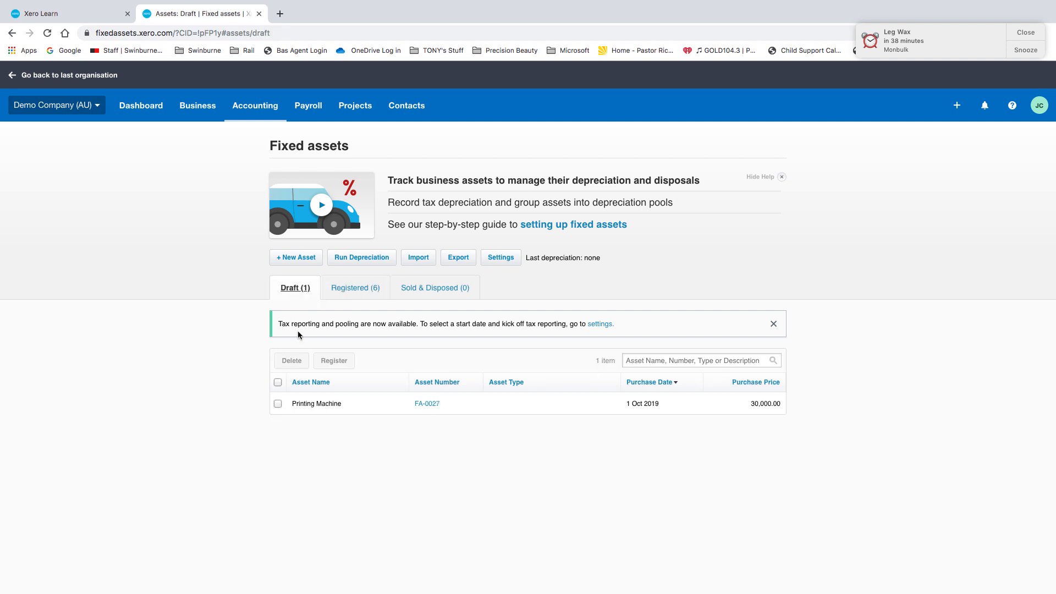
click(278, 403)
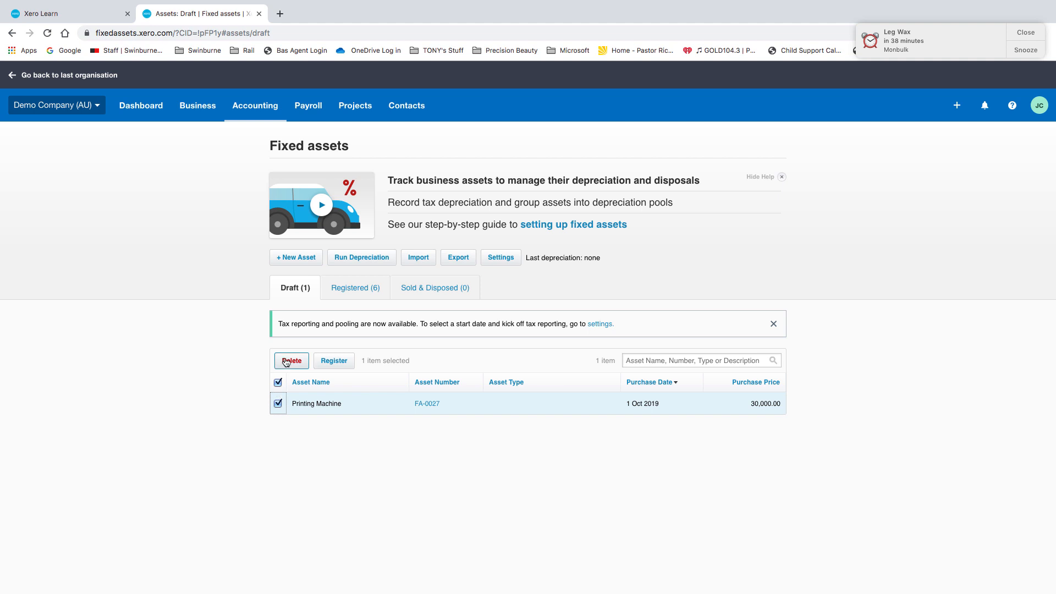
click(286, 361)
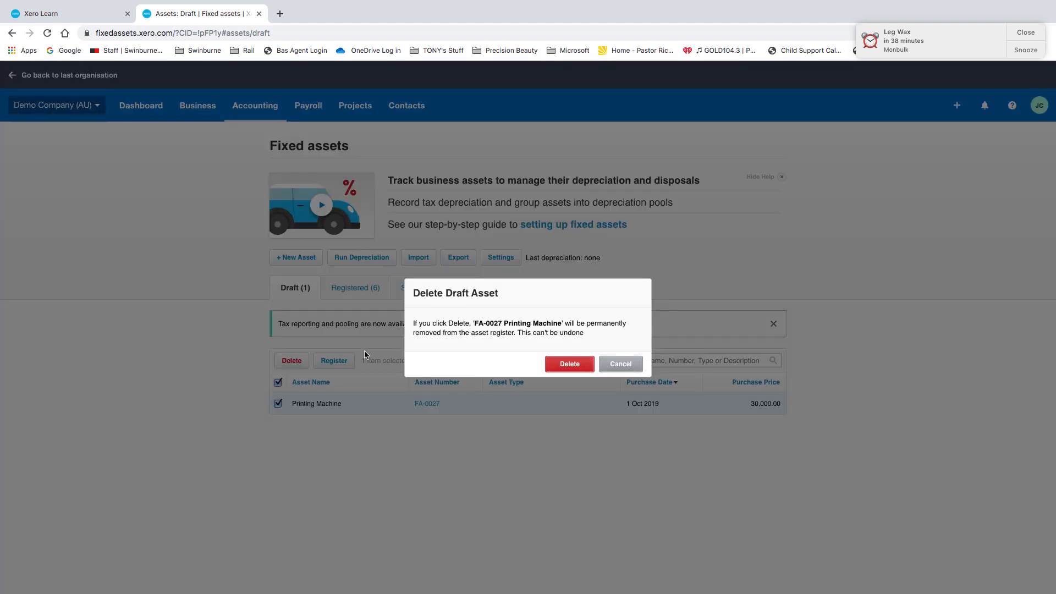
click(575, 366)
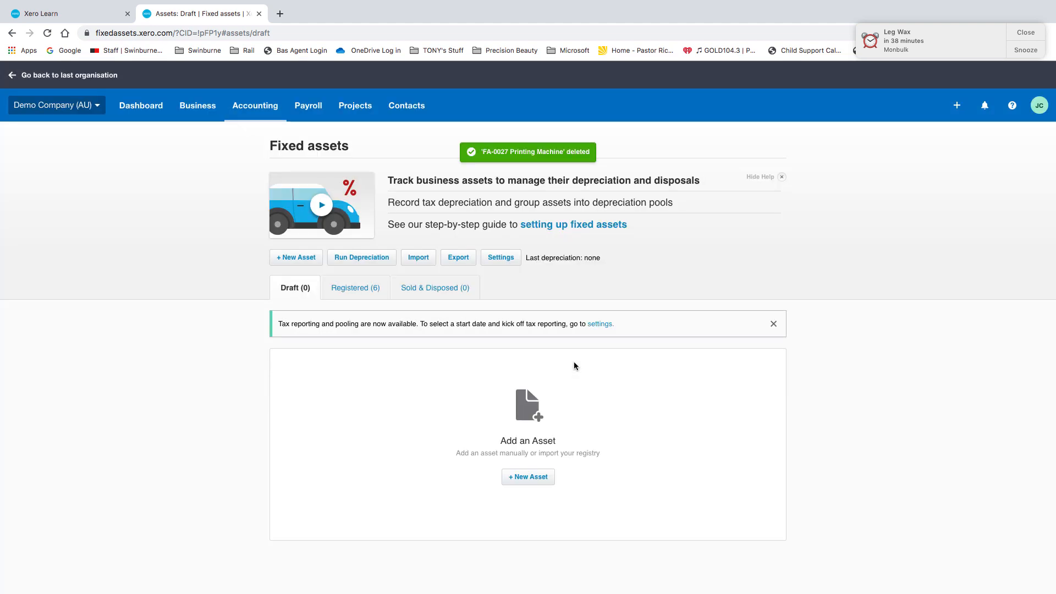